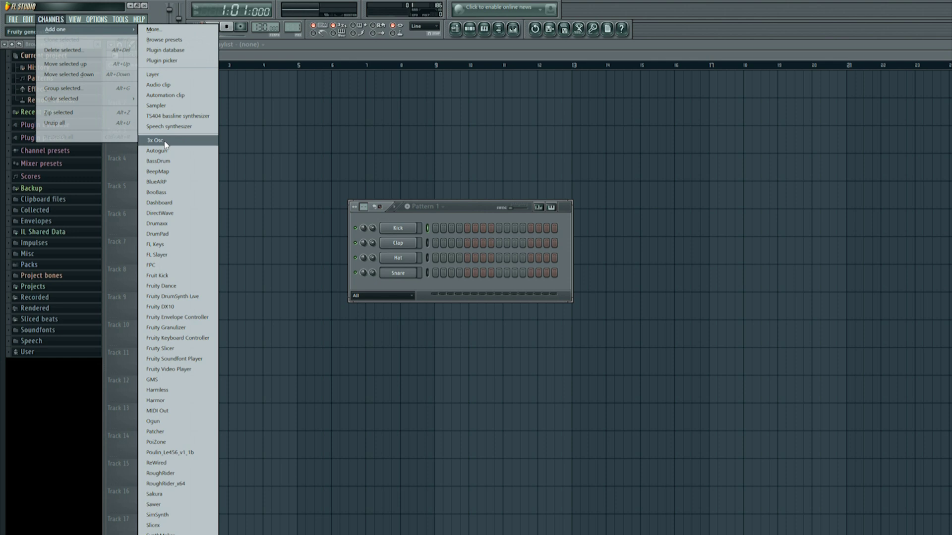
Add a 3x Osc channel and arrange its settings window beside the pattern's channel list
left_click(165, 143)
left_click_drag(453, 204, 506, 200)
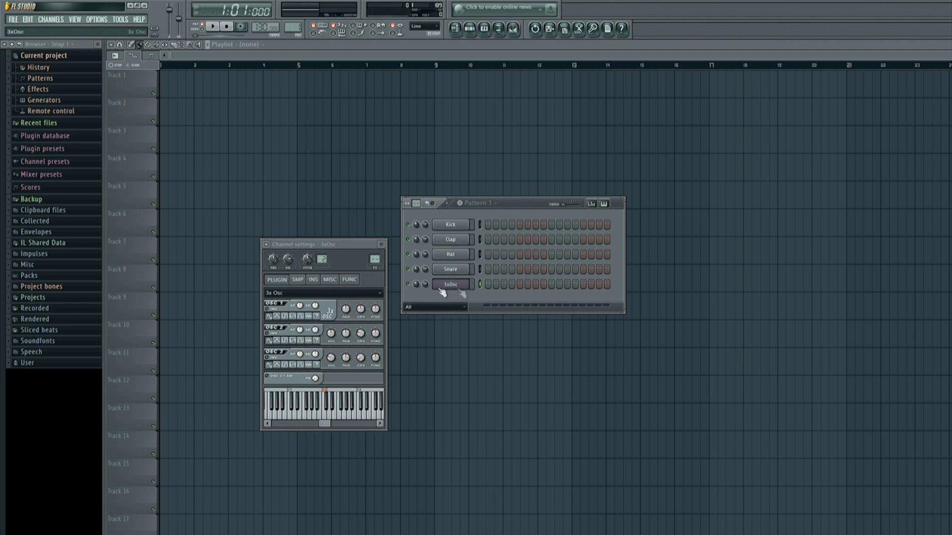
left_click_drag(347, 242, 330, 198)
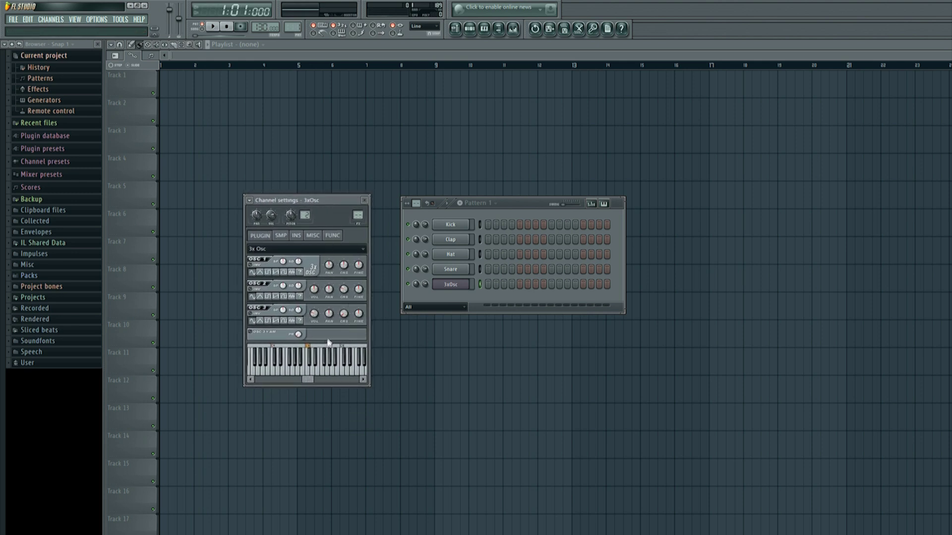
Set all three 3x Osc oscillators to the sawtooth waveform
left_click(276, 273)
left_click(276, 296)
left_click(280, 320)
Detune oscillators 2 and 3 against each other with their fine pitch controls
left_click_drag(358, 292, 359, 288)
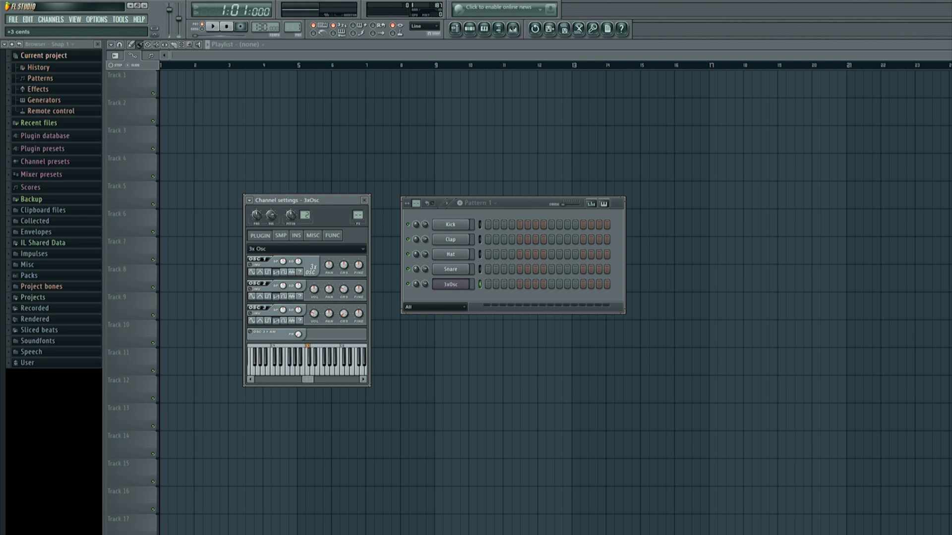
left_click_drag(359, 289, 358, 287)
left_click_drag(359, 289, 359, 282)
left_click_drag(359, 313, 359, 316)
Adjust the stereo detune of the three oscillators and play test notes to hear the sound
left_click_drag(299, 264, 299, 261)
left_click_drag(299, 290, 298, 317)
key("z")
key("z")
key("z")
key("z")
key("z")
key("z")
Shape the 3x Osc channel's volume envelope by adjusting its attack and sustain
left_click(298, 238)
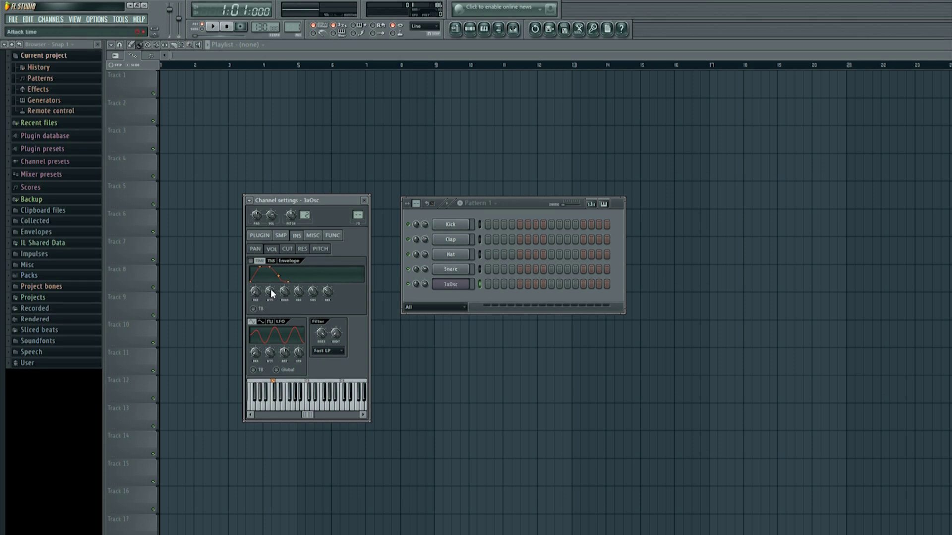
left_click_drag(269, 291, 270, 310)
left_click_drag(313, 294, 314, 293)
left_click_drag(270, 296, 270, 297)
left_click_drag(270, 296, 270, 297)
Shape the cutoff envelope of the 3x Osc channel by adjusting its hold, decay and sustain
left_click(288, 250)
left_click(274, 250)
left_click(288, 250)
left_click_drag(284, 294, 285, 297)
left_click_drag(300, 293, 299, 307)
left_click_drag(314, 292, 313, 296)
Play repeated test notes to listen to the effect of the cutoff envelope
key("z")
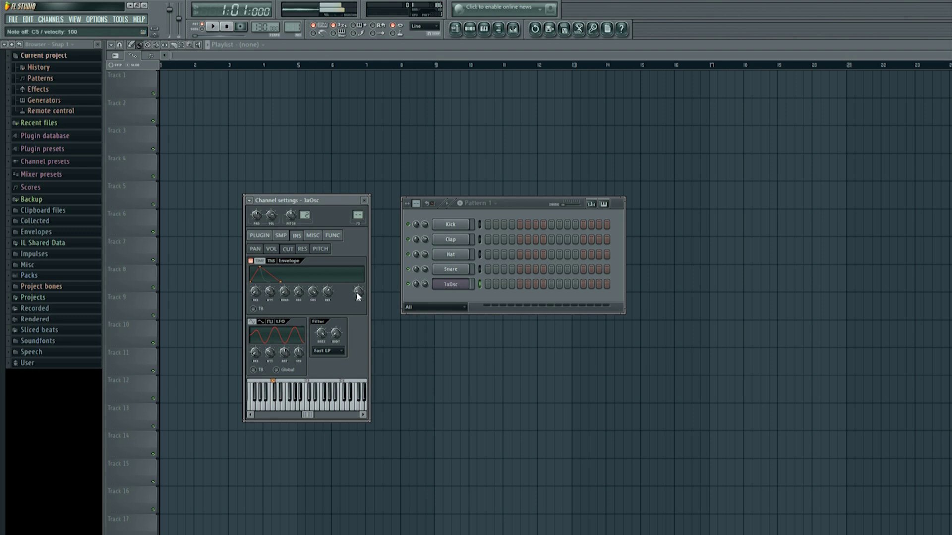
key("n")
key("n")
key("n")
key("n")
key("n")
key("n")
key("n")
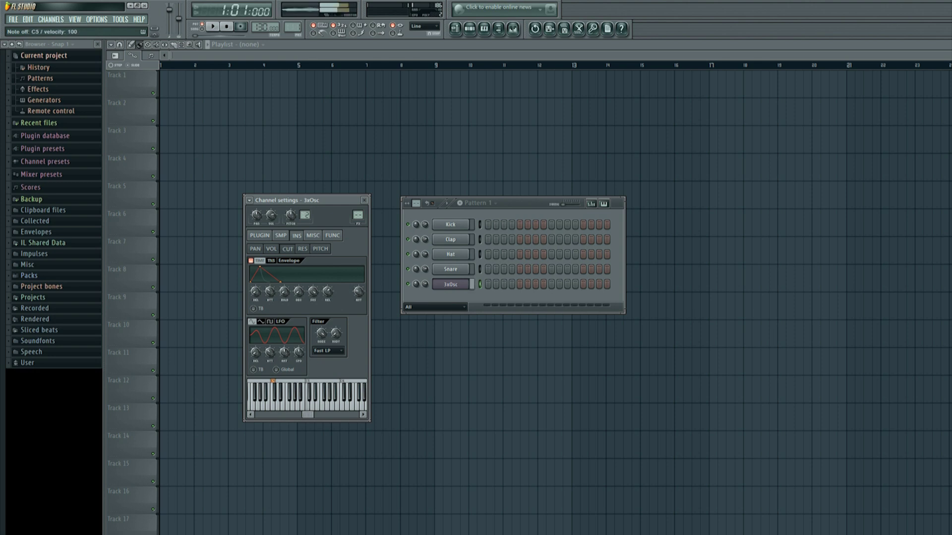
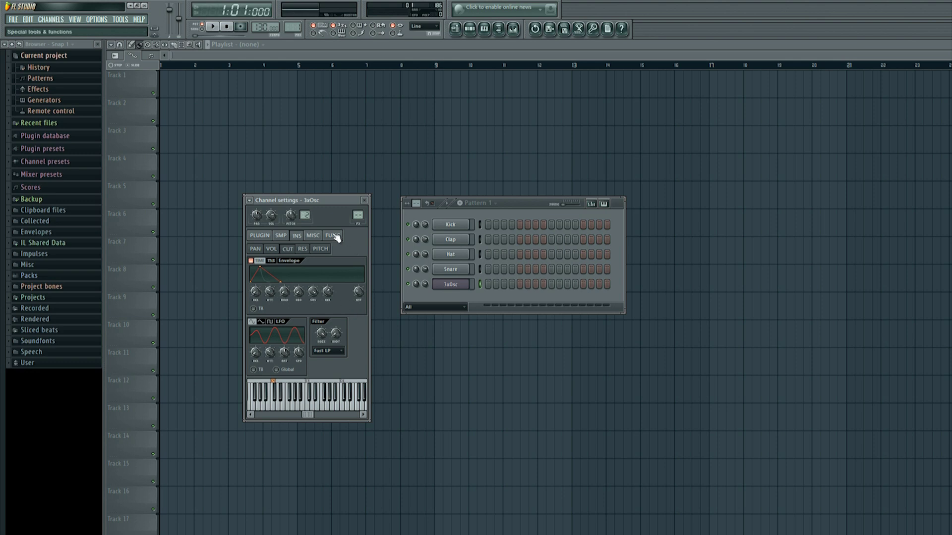
Set the channel's echo delay to fat mode, adjusting echo count, feedback and time, and play test notes
left_click(335, 237)
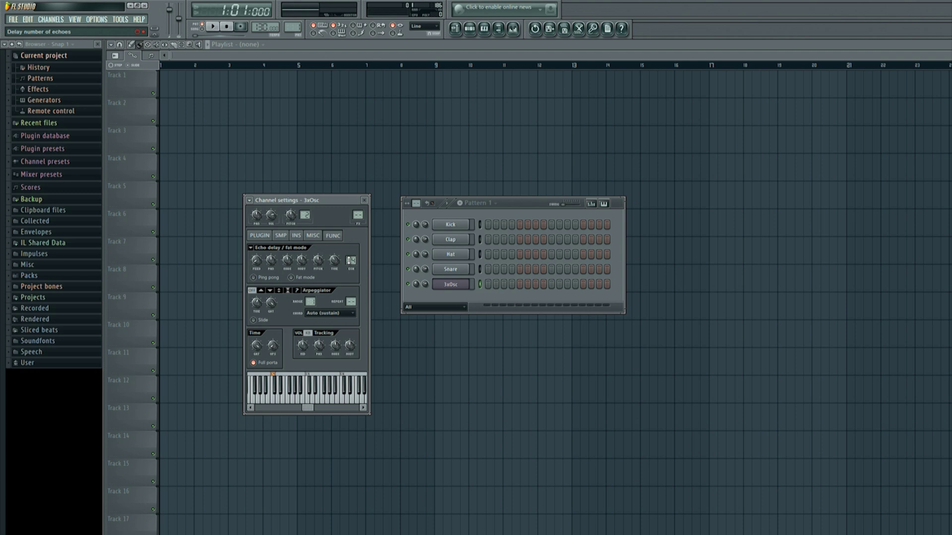
left_click_drag(350, 260, 350, 258)
left_click_drag(255, 259, 256, 269)
left_click_drag(334, 260, 334, 263)
key("q")
key("q")
key("q")
key("q")
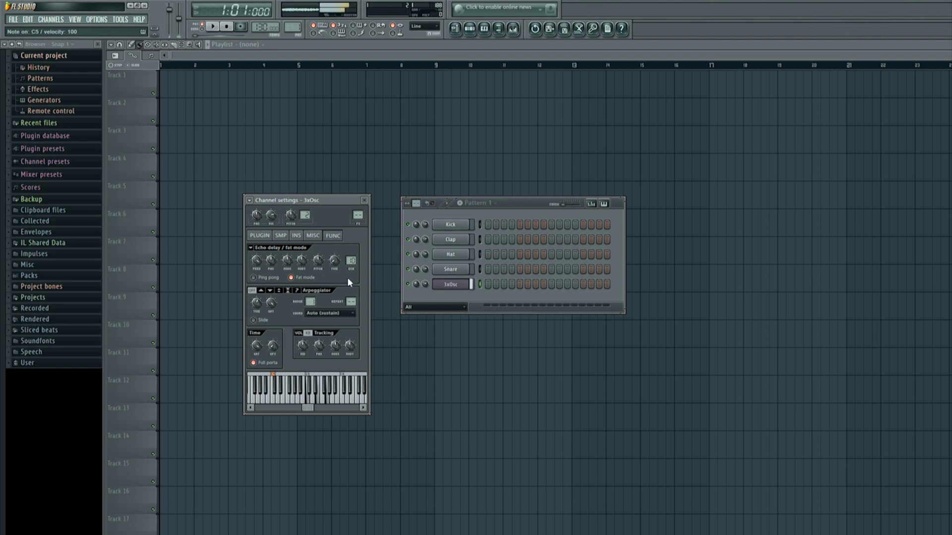
key("q")
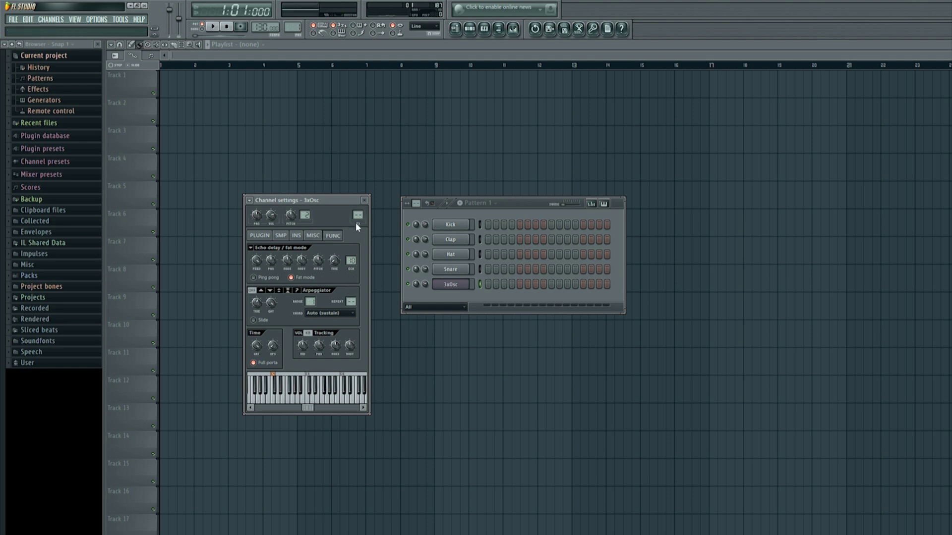
Route the 3x Osc channel to mixer Insert 5 and position the mixer below the pattern's channel list
scroll(357, 216, "up", 4)
left_click(358, 216)
left_click_drag(555, 474, 541, 333)
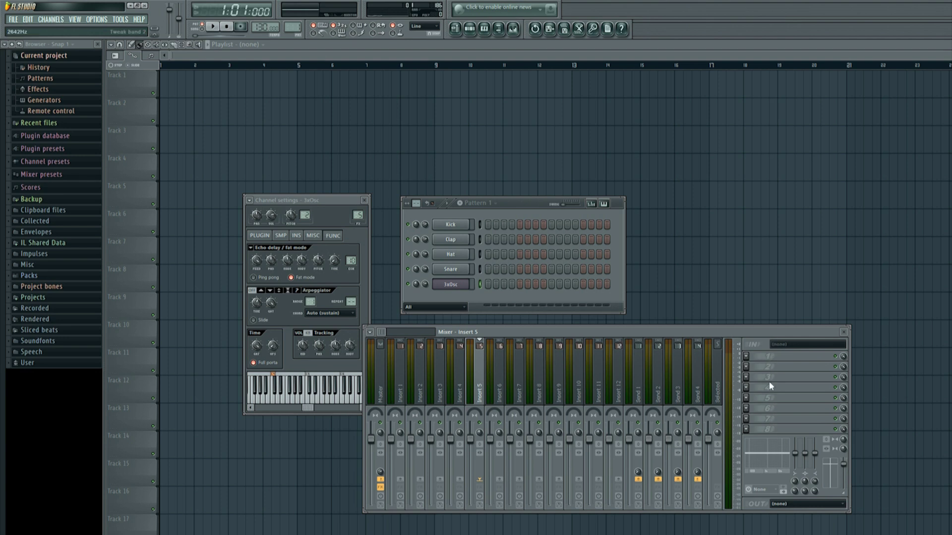
Load Fruity Parametric EQ 2 into the first effect slot of Insert 5 and move its window above the mixer
left_click(746, 356)
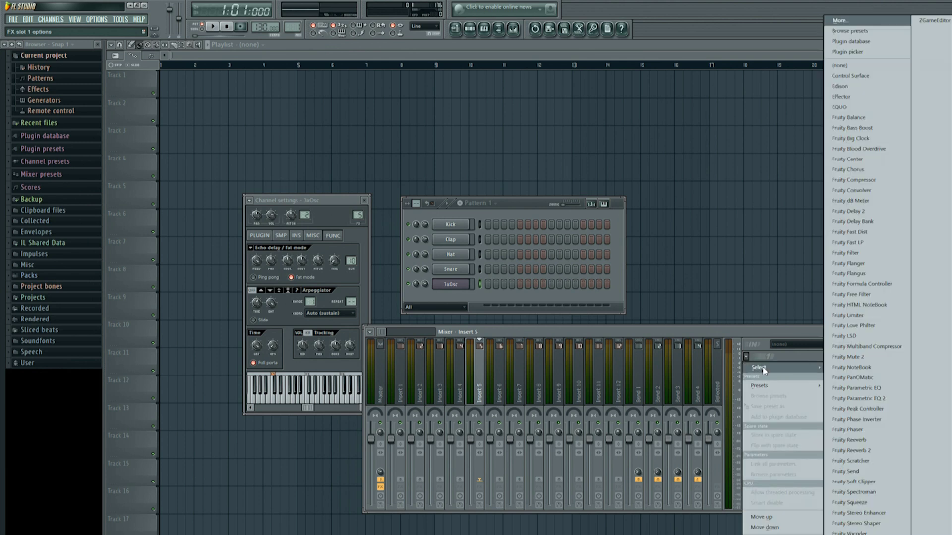
left_click(857, 399)
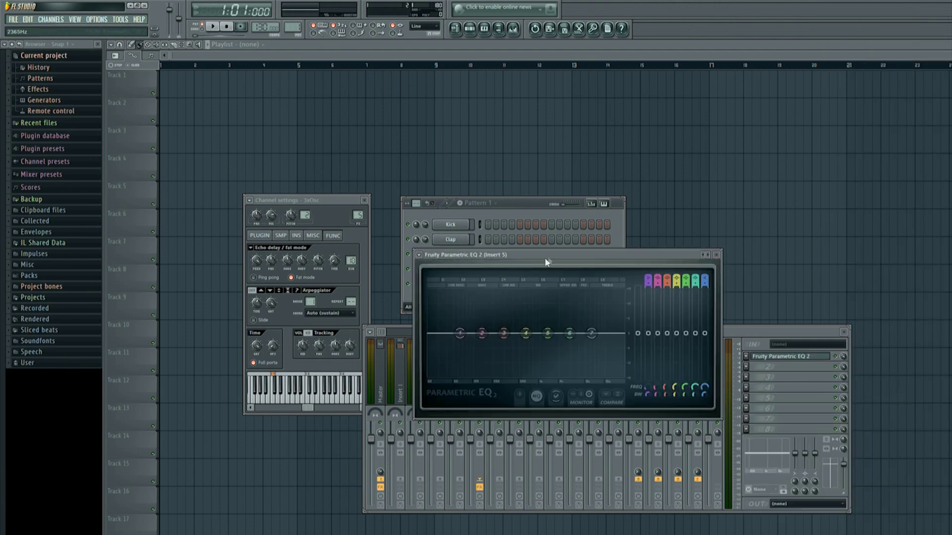
left_click_drag(551, 253, 721, 151)
Change band 1 of the Parametric EQ 2 to a high-pass filter
key("z")
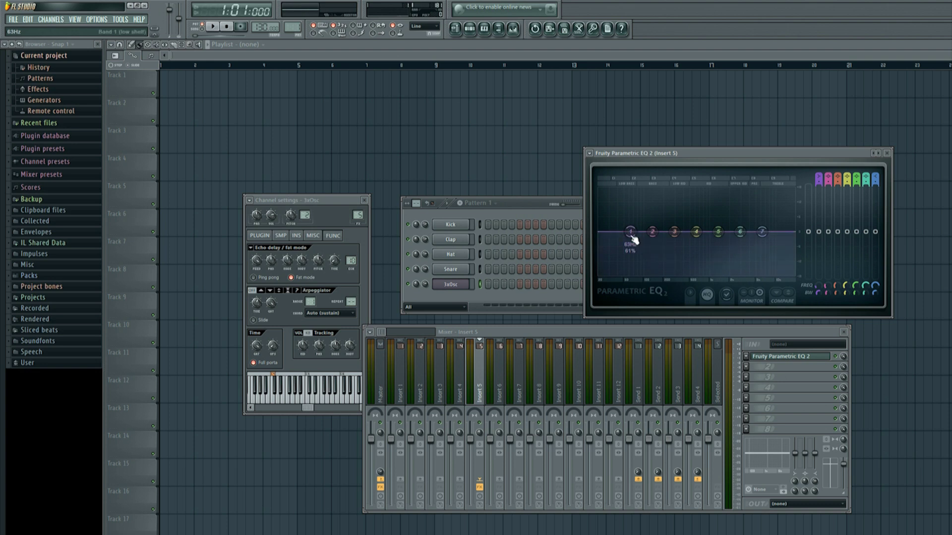
left_click_drag(633, 238, 633, 237)
right_click(632, 233)
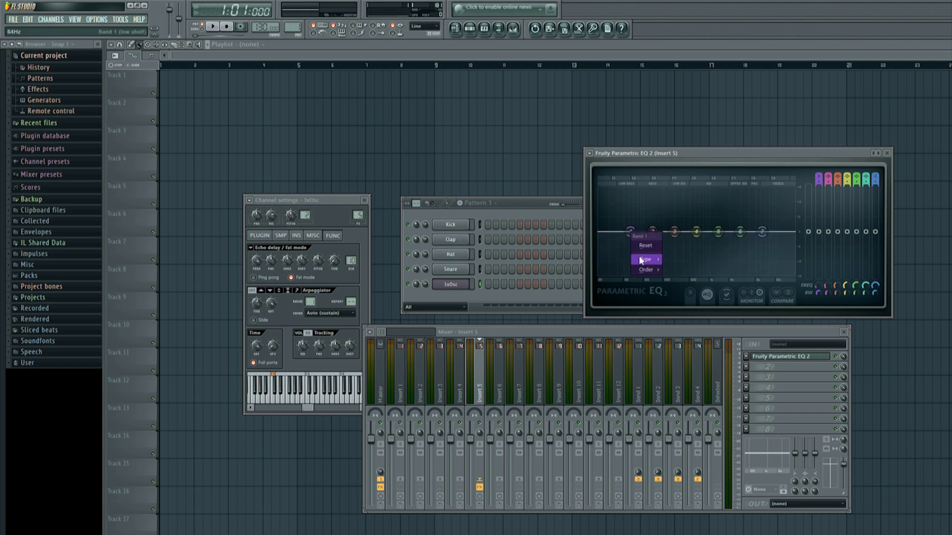
mouse_move(641, 261)
left_click(682, 291)
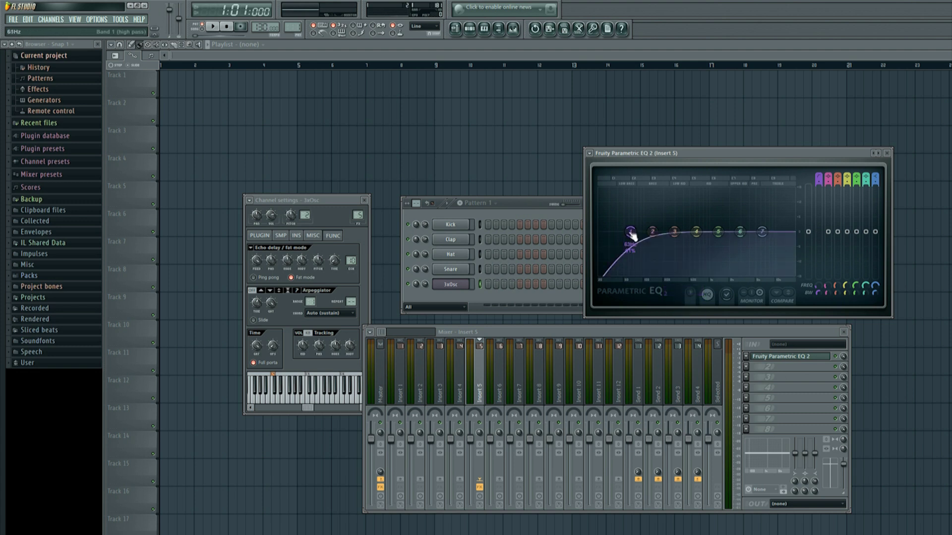
Sweep the high-pass cutoff of band 1 and settle it at band 2's frequency
left_click_drag(634, 237, 655, 241)
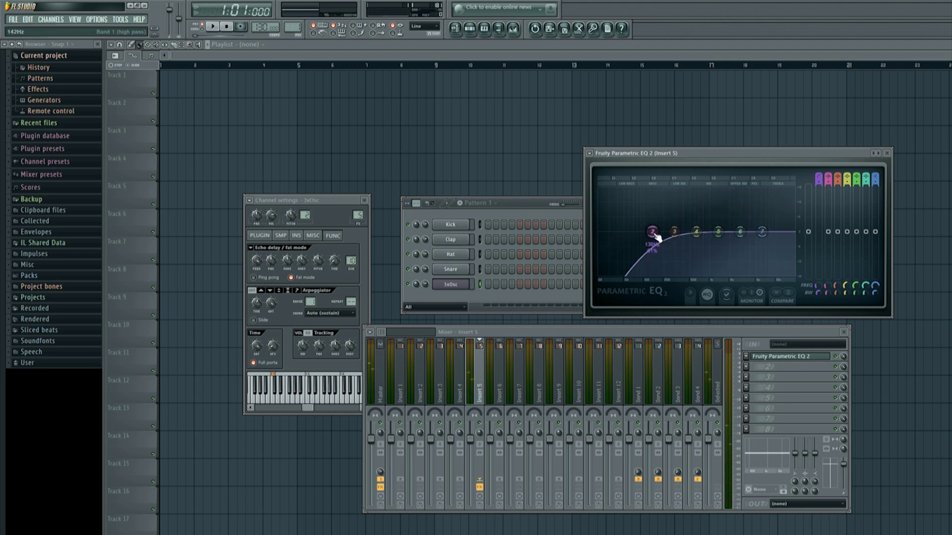
left_click_drag(655, 238, 599, 233)
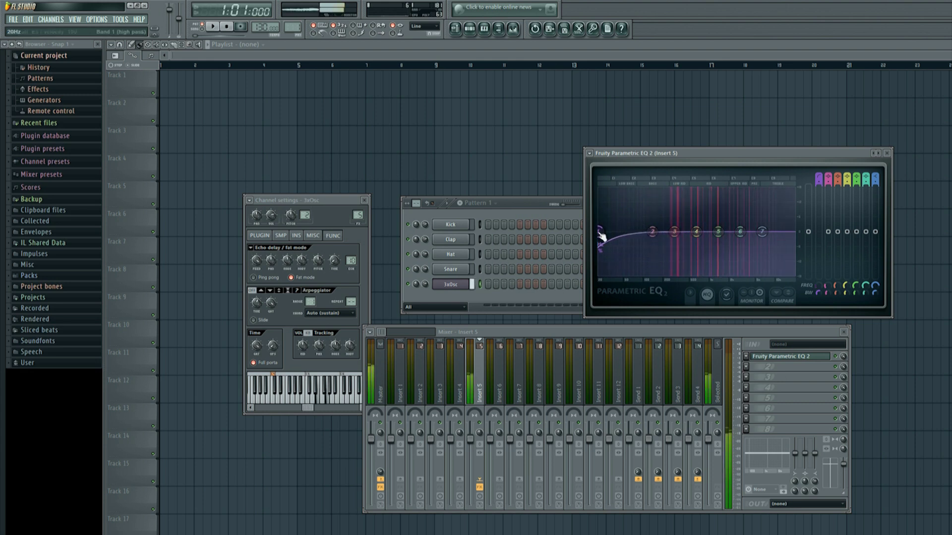
left_click_drag(602, 232, 652, 232)
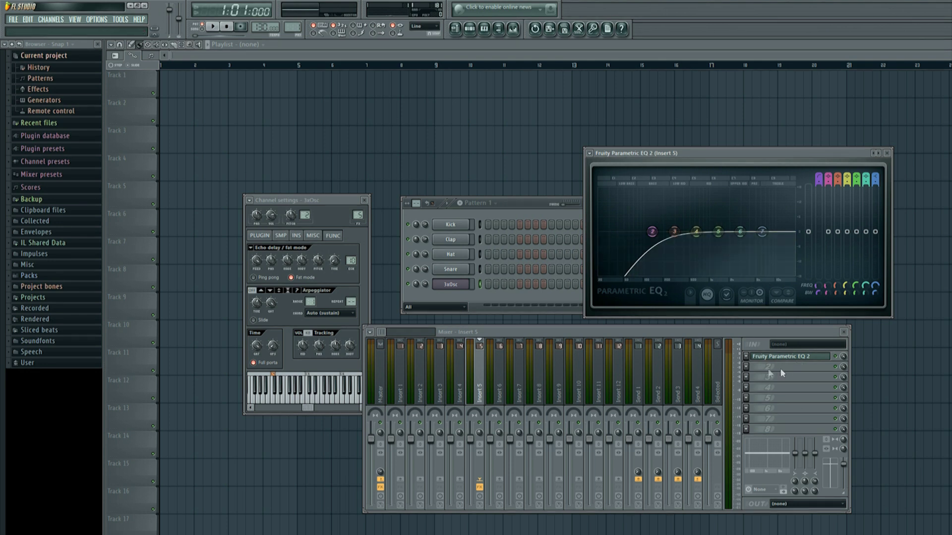
Load Fruity Delay 2 into the second effect slot of Insert 5 and move its window clear of the others
left_click(746, 367)
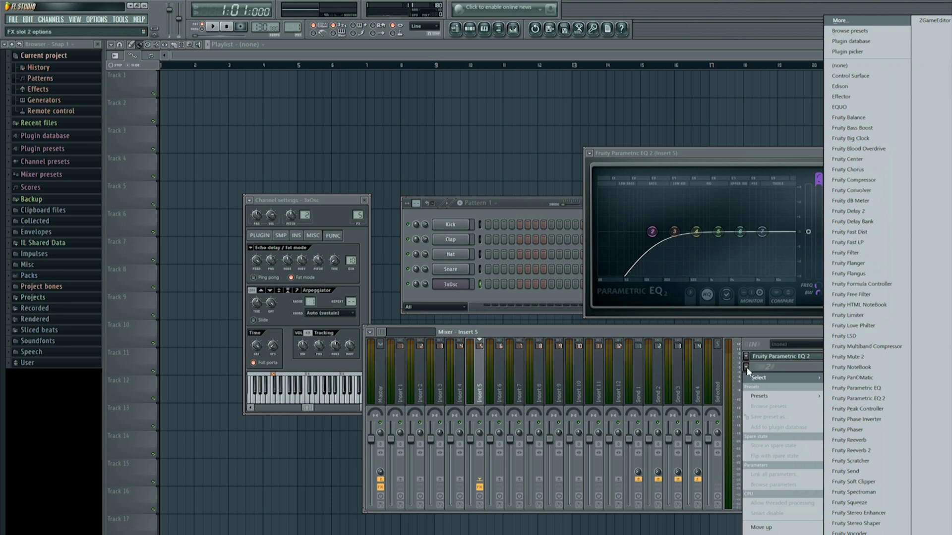
left_click(853, 212)
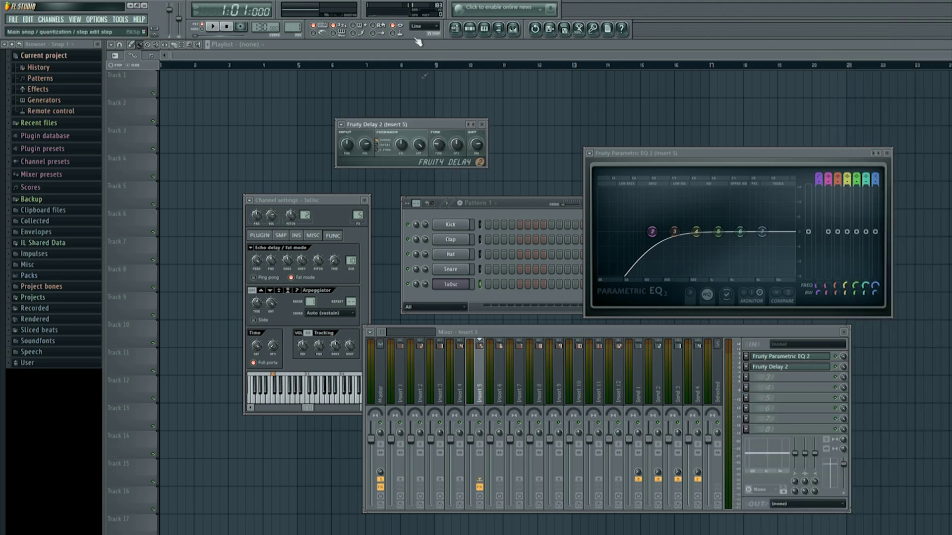
left_click_drag(422, 123, 452, 111)
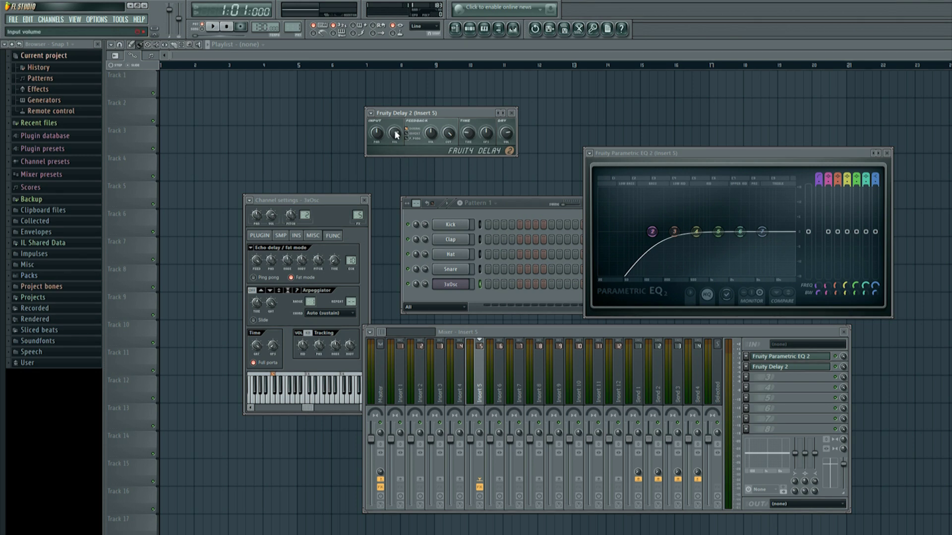
Adjust the Fruity Delay 2 input panning with ping-pong feedback mode and play a test note
mouse_move(397, 117)
left_mouse_down()
mouse_move(414, 134)
mouse_move(403, 121)
left_mouse_up()
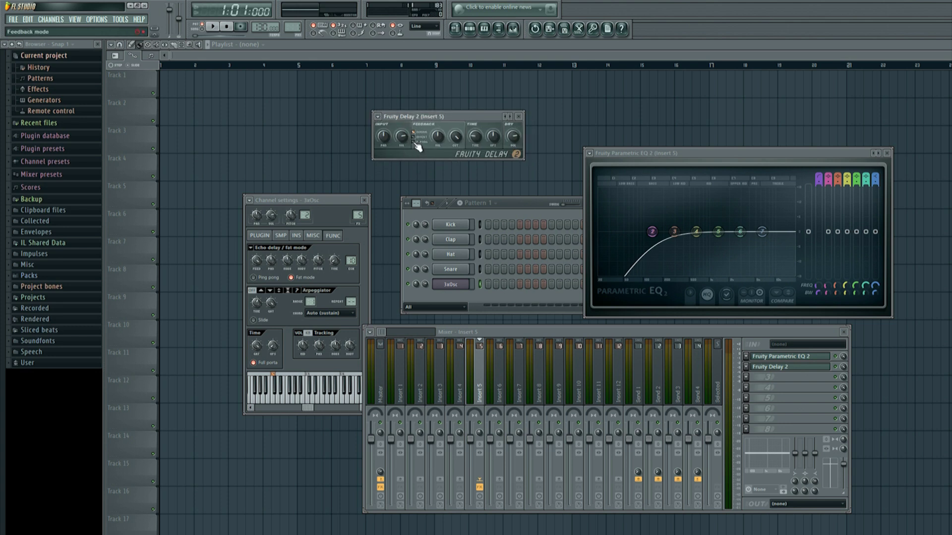
left_click_drag(384, 137, 382, 127)
key("z")
Load Fruity Reeverb 2 into the third effect slot of Insert 5 and place its window over the mixer
left_click_drag(716, 332, 717, 328)
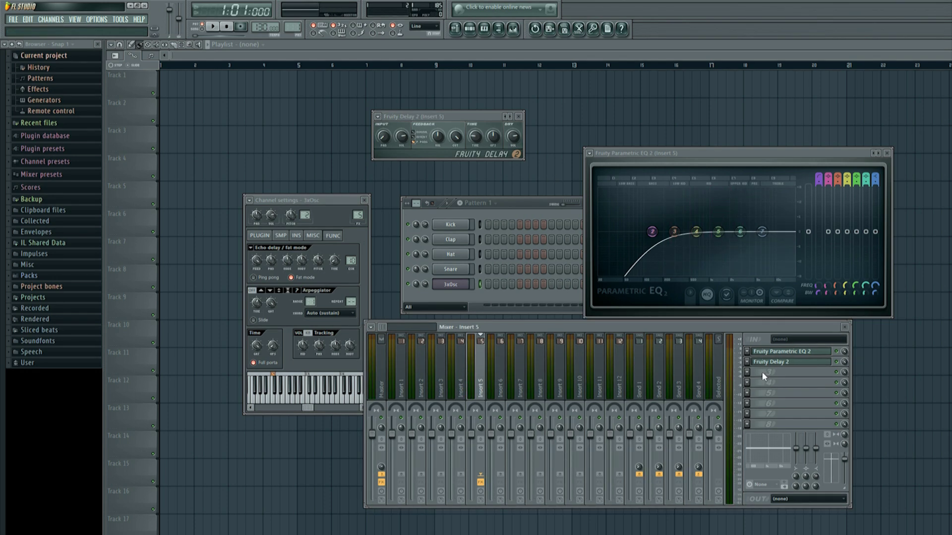
left_click(747, 371)
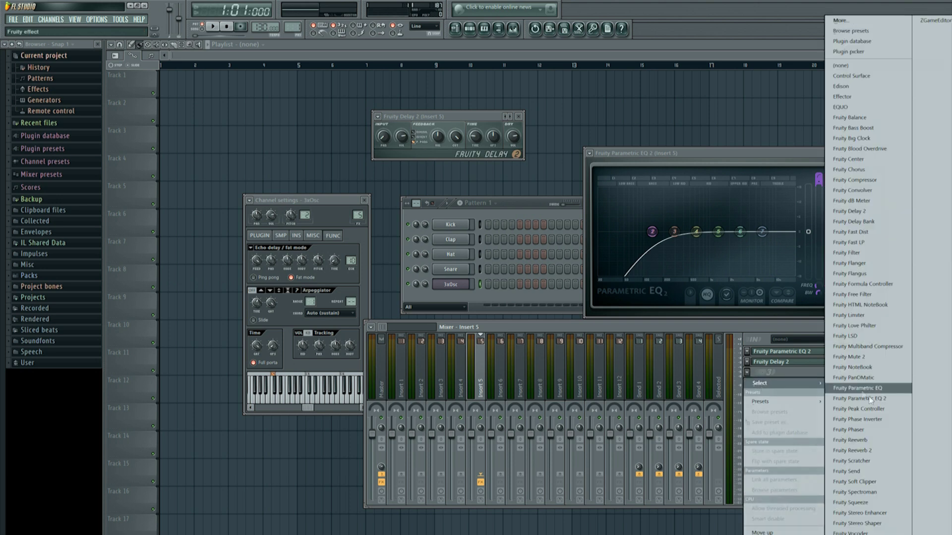
left_click(853, 450)
left_click_drag(292, 280, 492, 260)
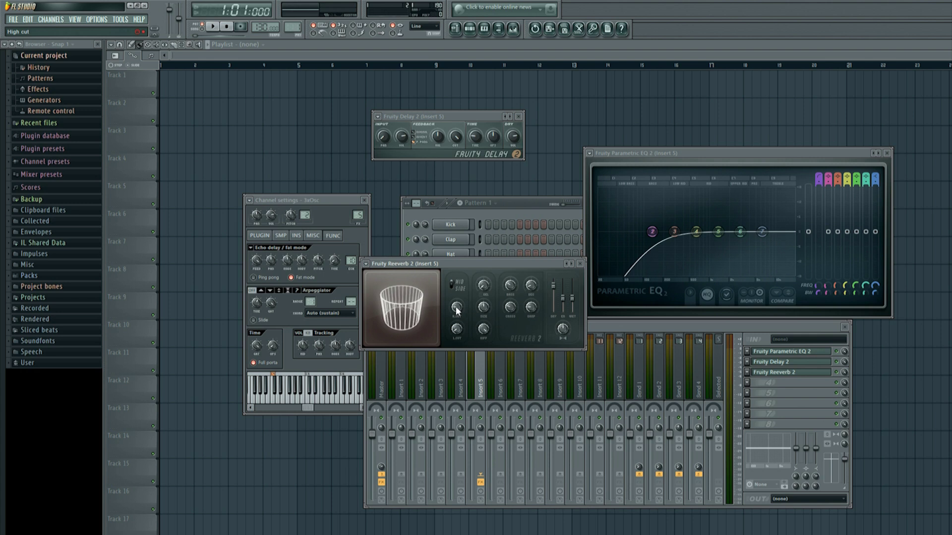
Adjust the reverb's high cut and low cut, and set its wet level to 74%
left_click_drag(458, 312, 458, 297)
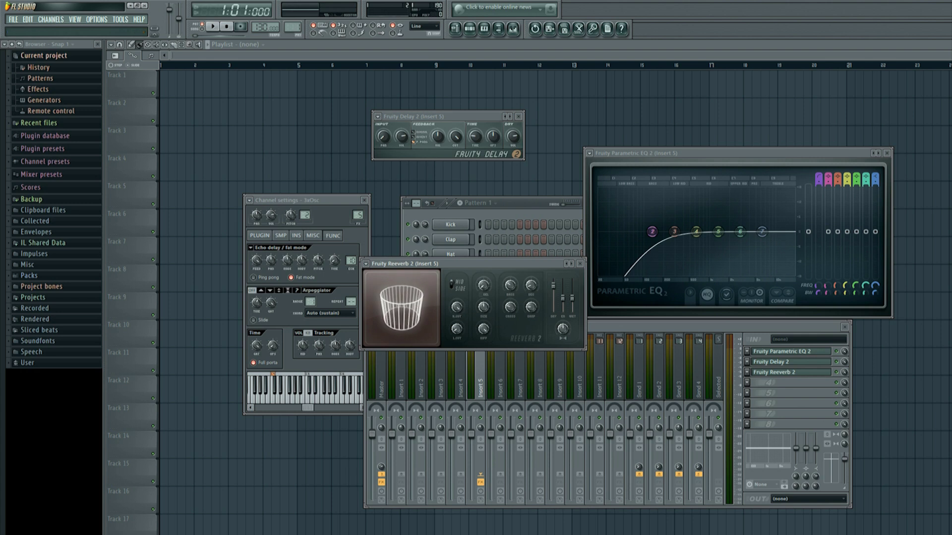
left_click_drag(457, 333, 457, 328)
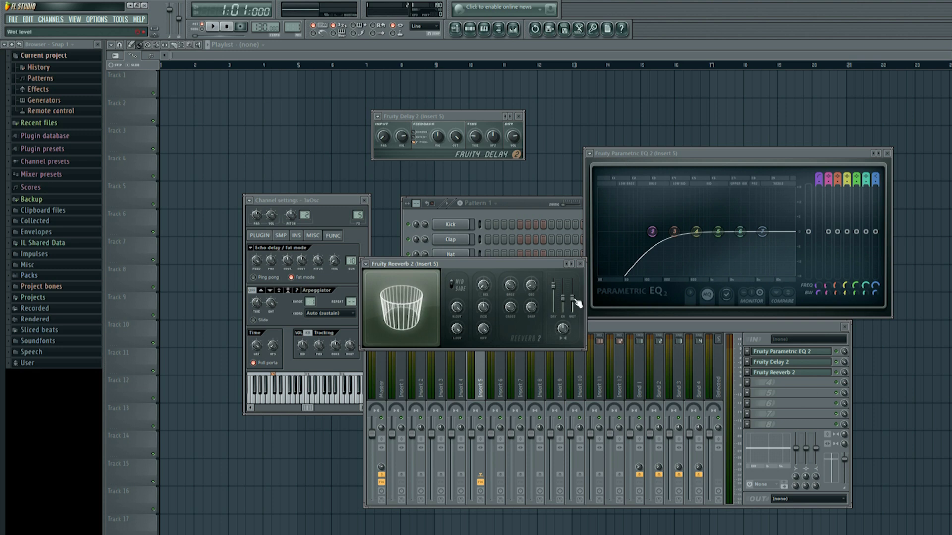
left_click_drag(573, 298, 574, 294)
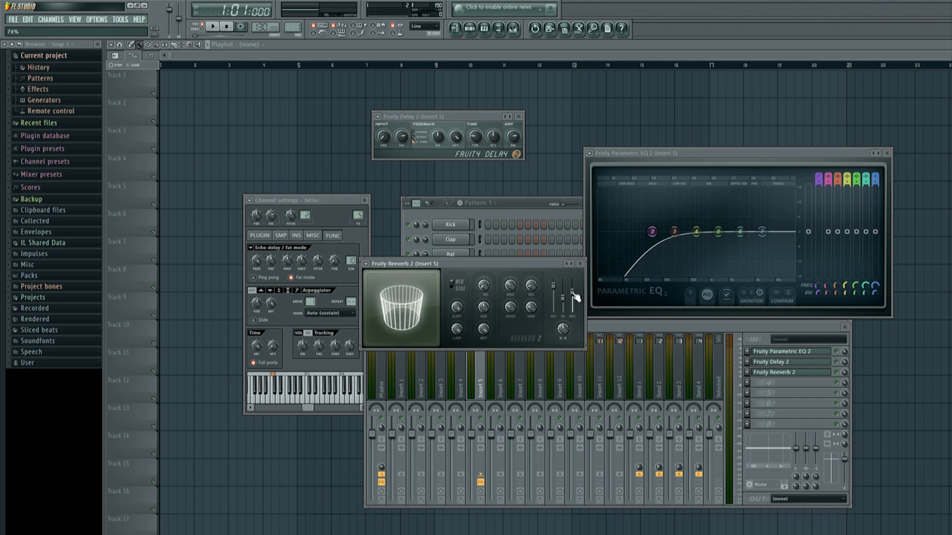
Play several different test notes to listen to the synth with EQ, delay and reverb
key("z")
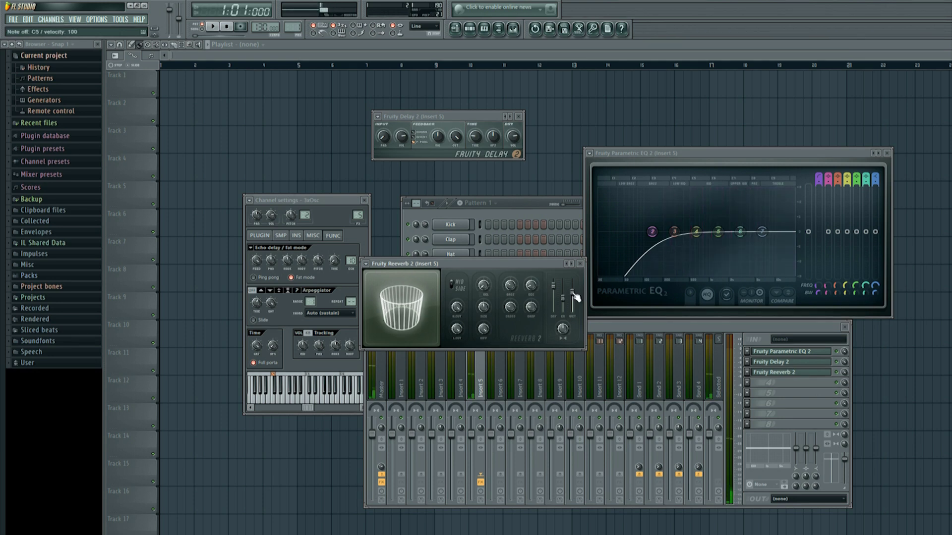
key("b")
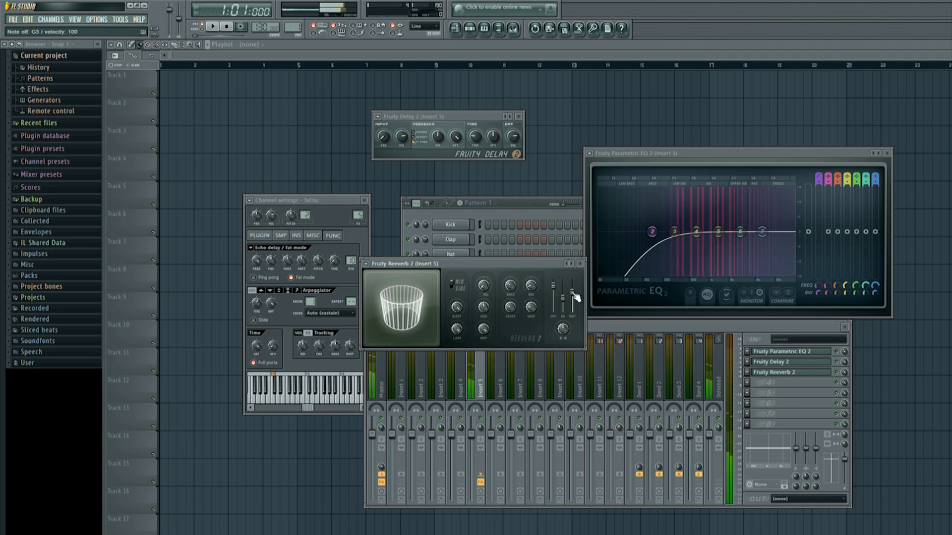
key("m")
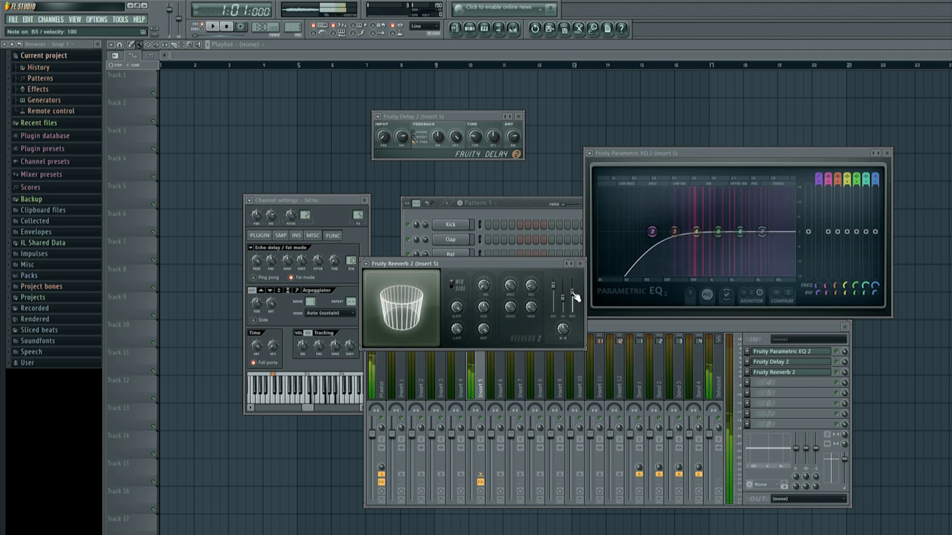
key("comma")
key("b")
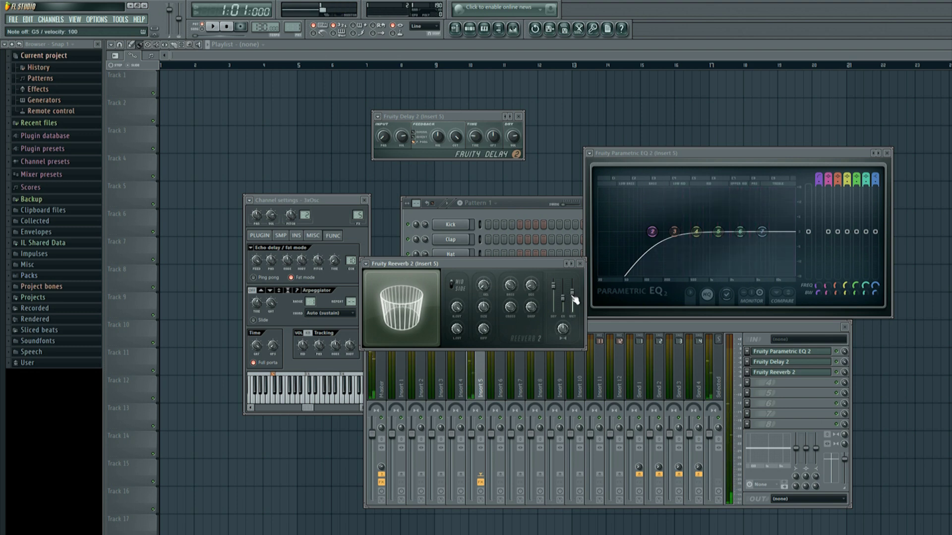
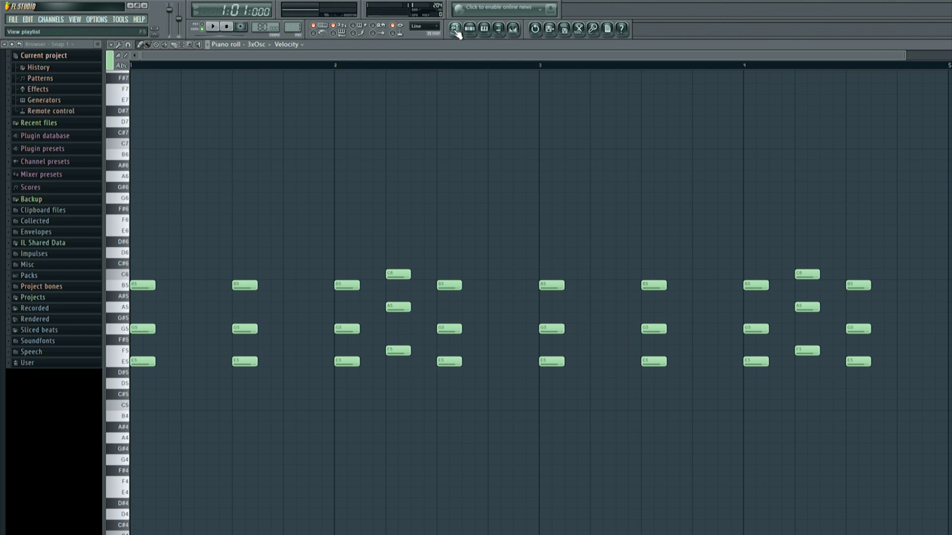
Switch from the 3xOsc piano roll to the playlist
left_click(455, 29)
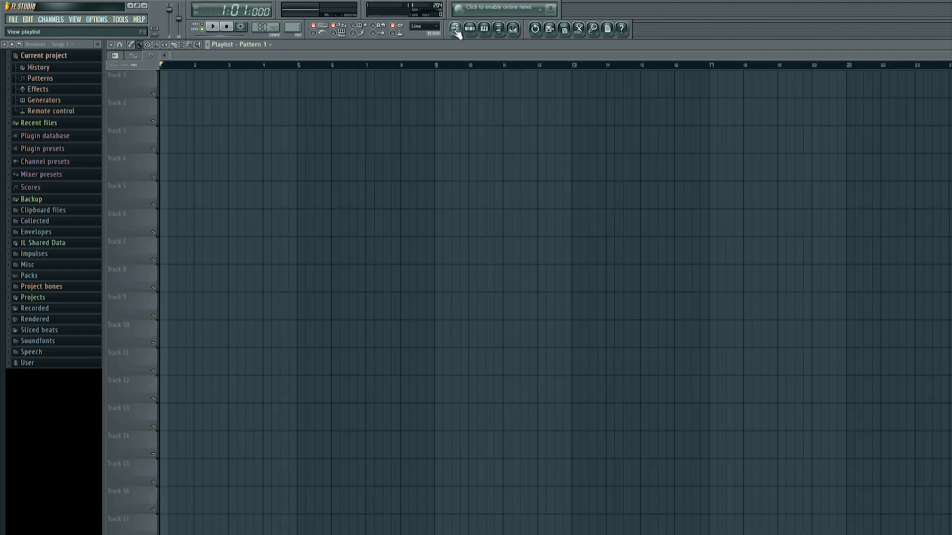
Place Pattern 1 at the start of Track 1 in the playlist and play it back
left_click(167, 88)
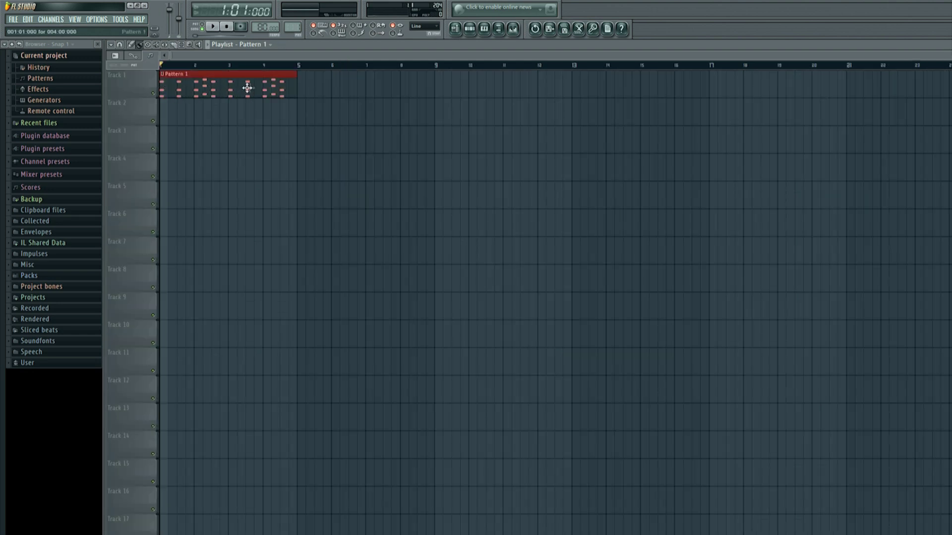
left_click(214, 28)
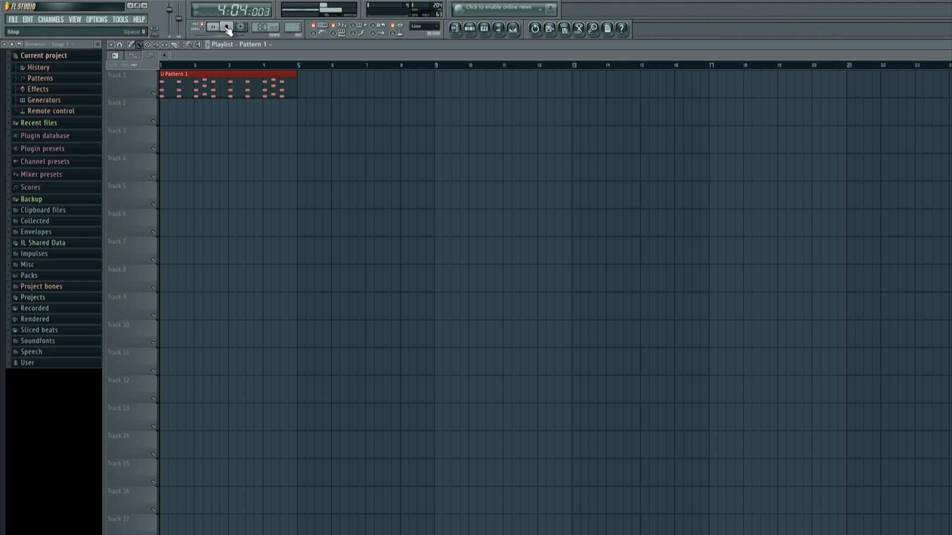
left_click(228, 31)
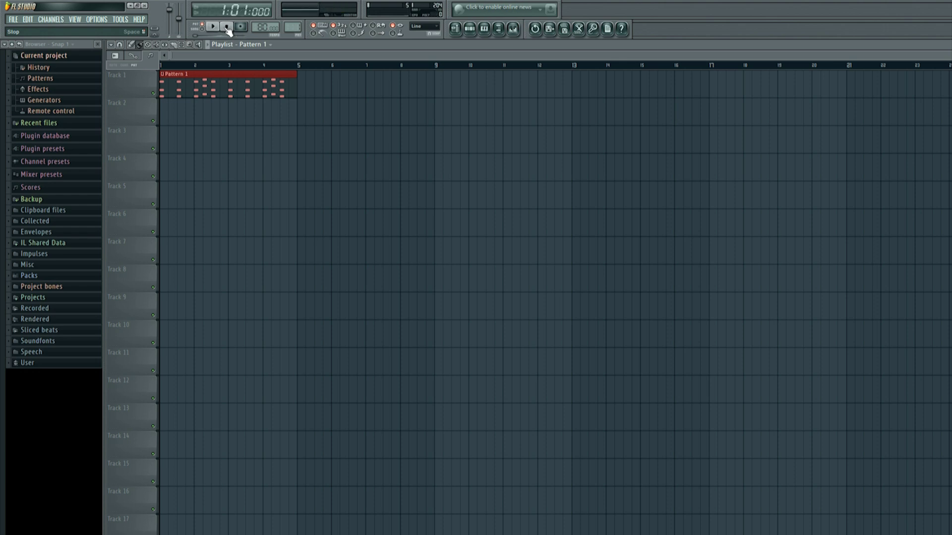
Program a kick, hat and snare beat in Pattern 2, lay it over bars 1 to 4 of Track 2, and play it back
left_click(469, 29)
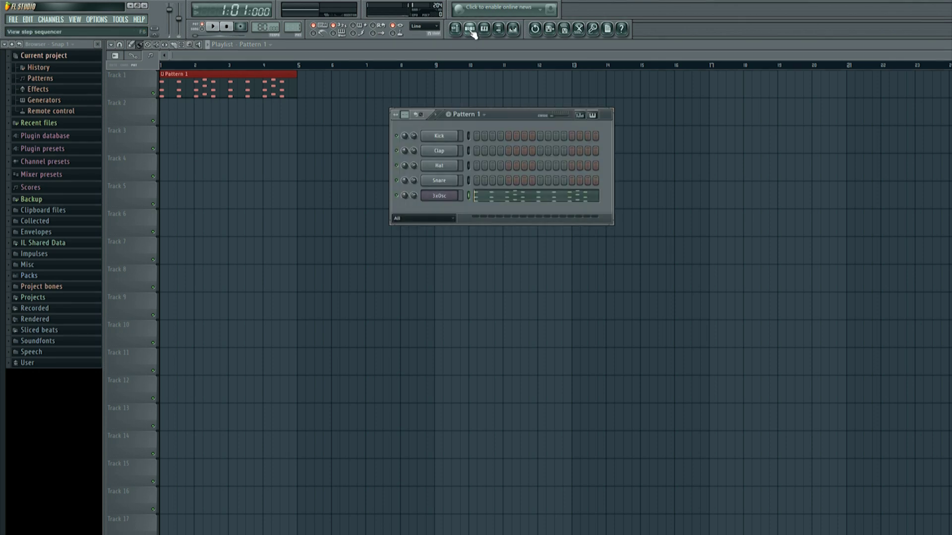
scroll(296, 29, "up", 1)
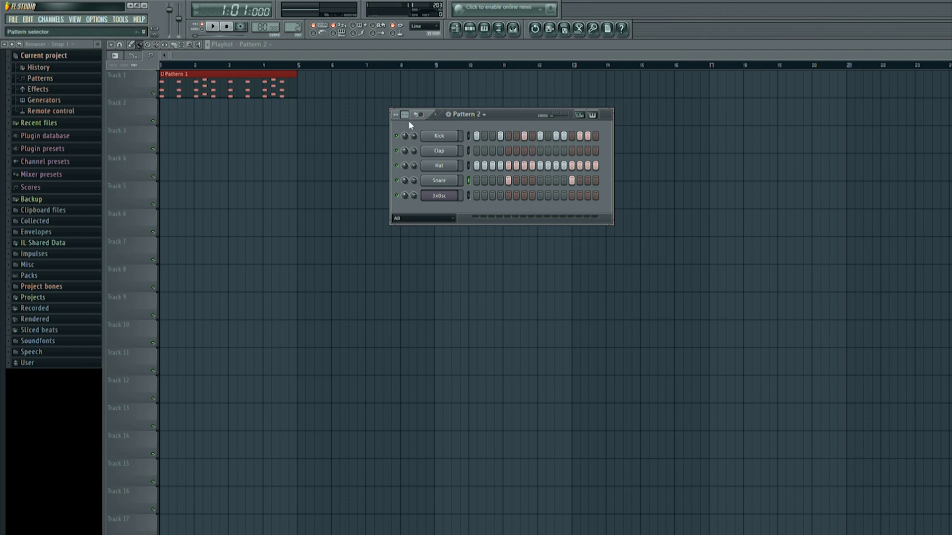
left_click_drag(166, 117, 272, 117)
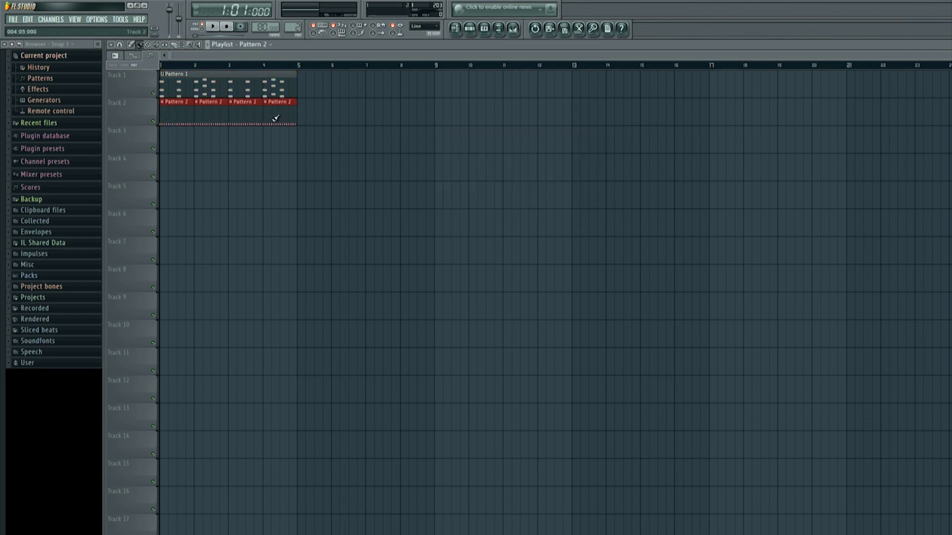
left_click(220, 29)
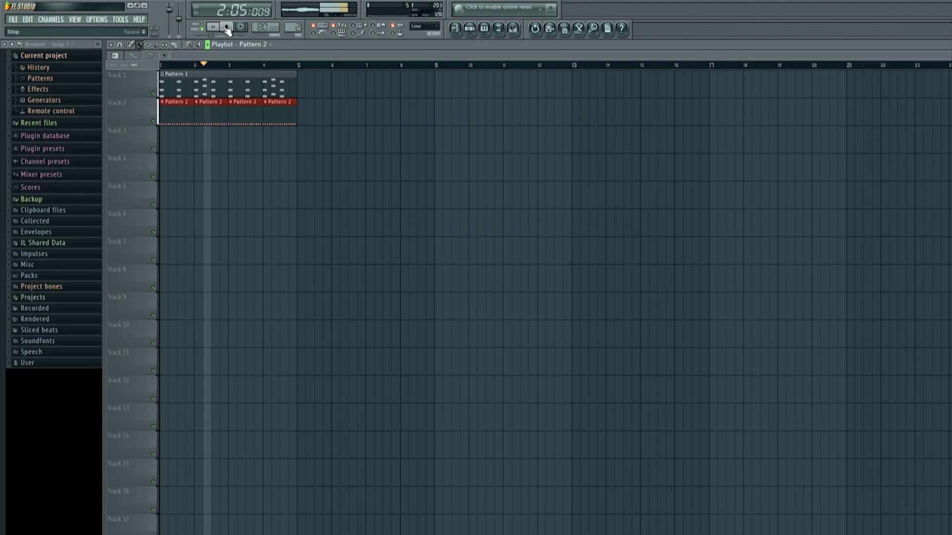
left_click(226, 27)
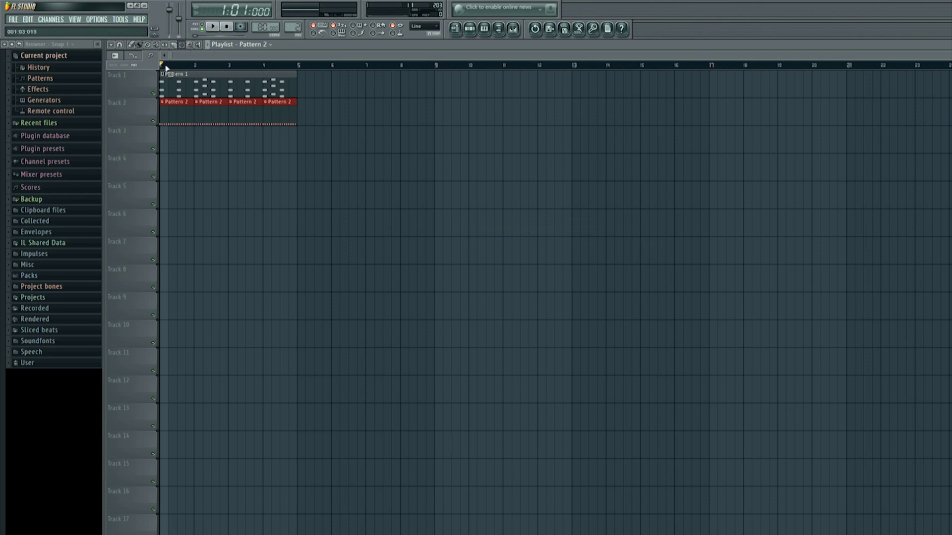
Select bars 1 to 4 in the playlist and create a tempo automation clip over them
left_click_drag(162, 68, 295, 88)
right_click(262, 29)
left_click(283, 78)
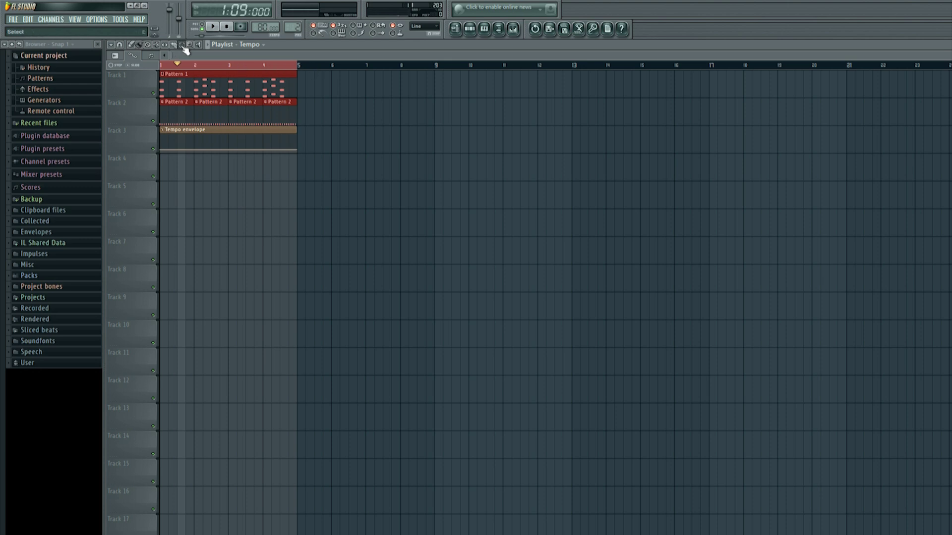
Raise the tempo and create a second tempo automation clip over bars 5 to 12, positioned on Track 3 after the first one
left_click(306, 67)
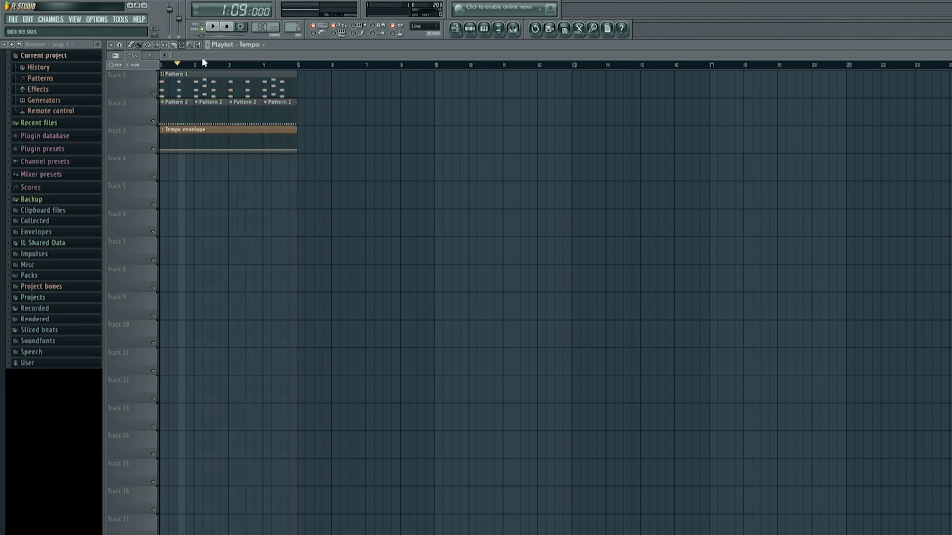
mouse_move(181, 64)
left_mouse_down()
mouse_move(319, 68)
mouse_move(181, 74)
left_mouse_up()
left_click_drag(299, 66, 572, 95)
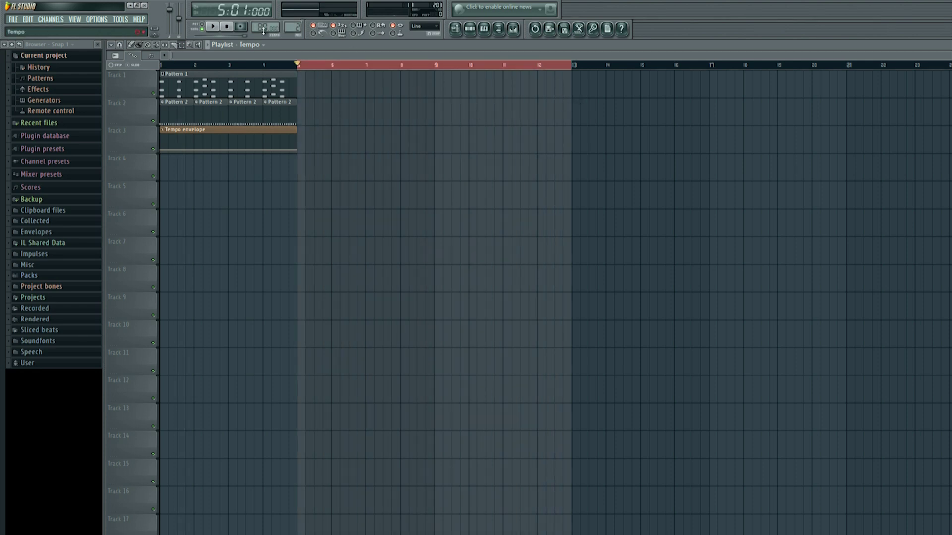
left_click_drag(258, 28, 257, 28)
right_click(261, 28)
left_click(285, 82)
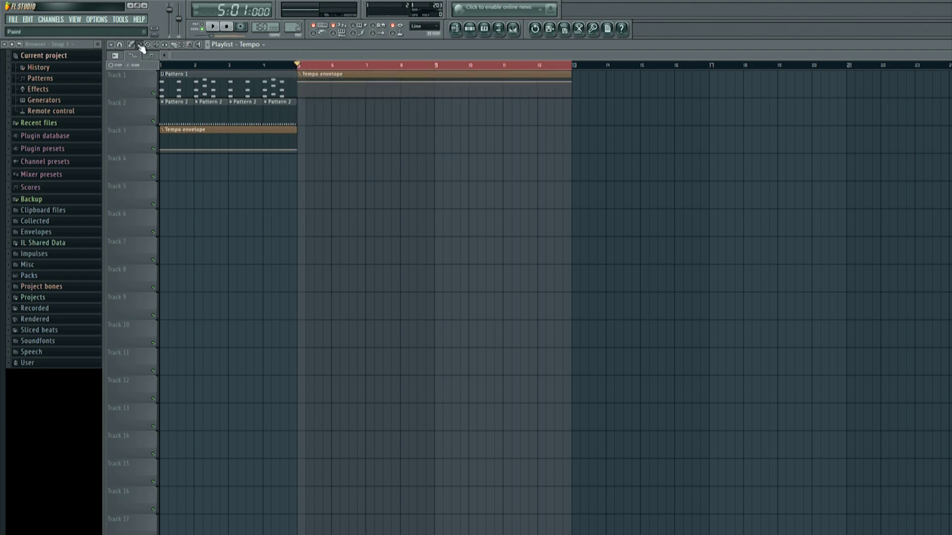
left_click_drag(365, 75, 365, 138)
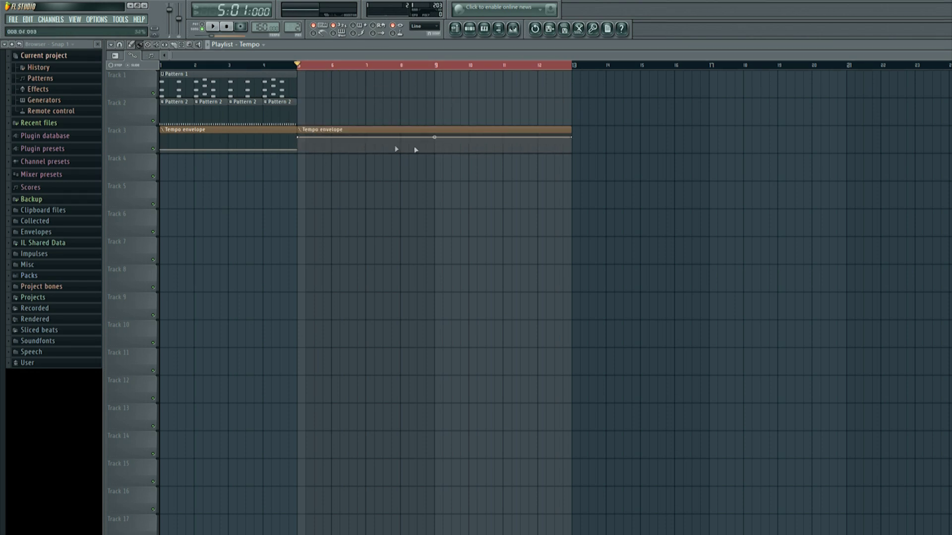
In Pattern 3, write a four-bar 3xOsc chord progression with E, C, G and D bass notes in the piano roll and play it
left_click(470, 28)
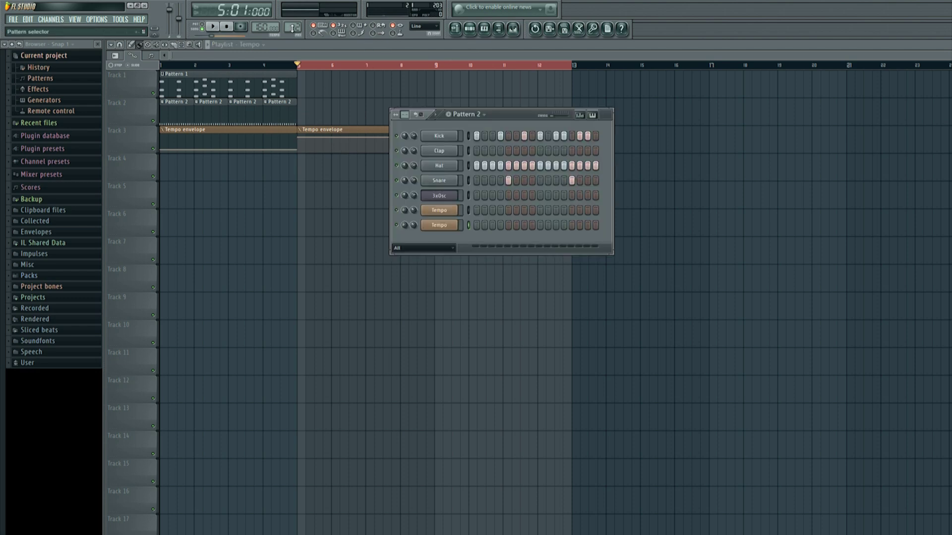
key("F4")
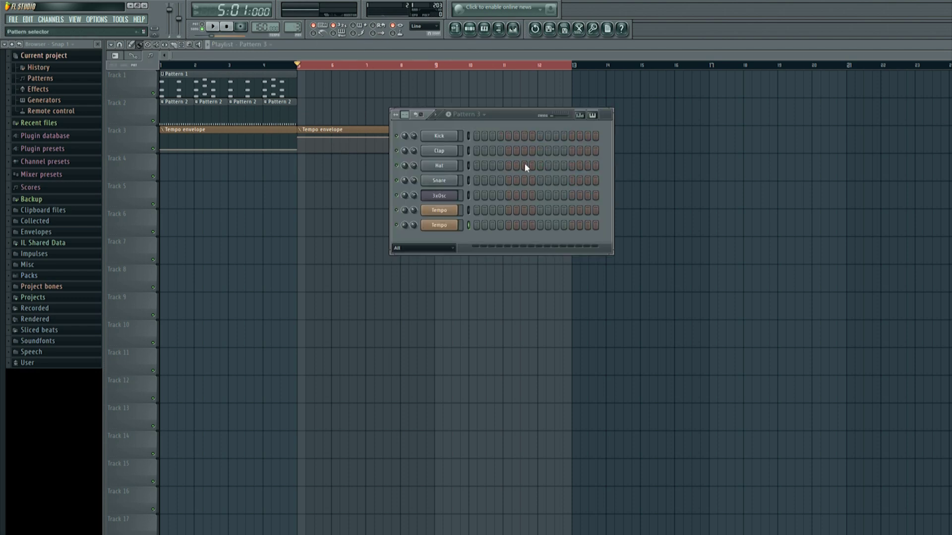
right_click(438, 197)
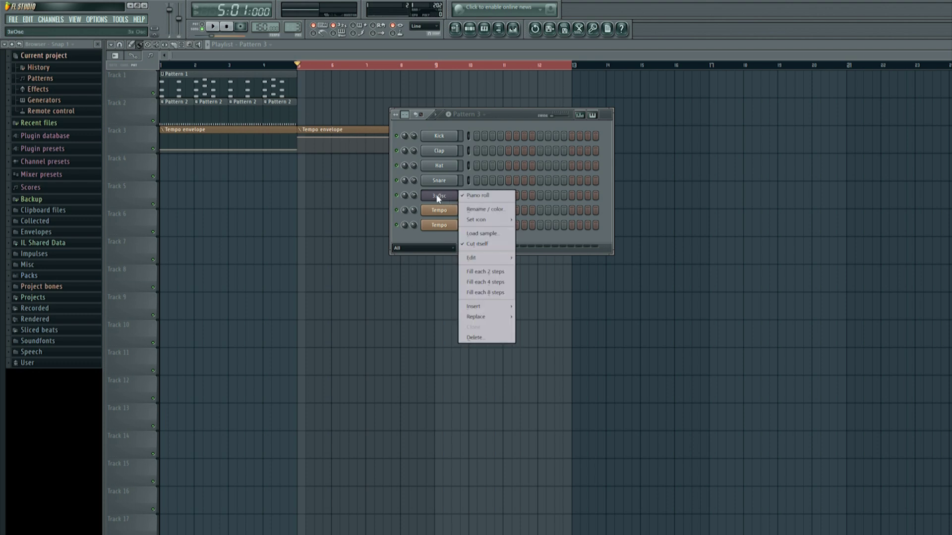
left_click(479, 196)
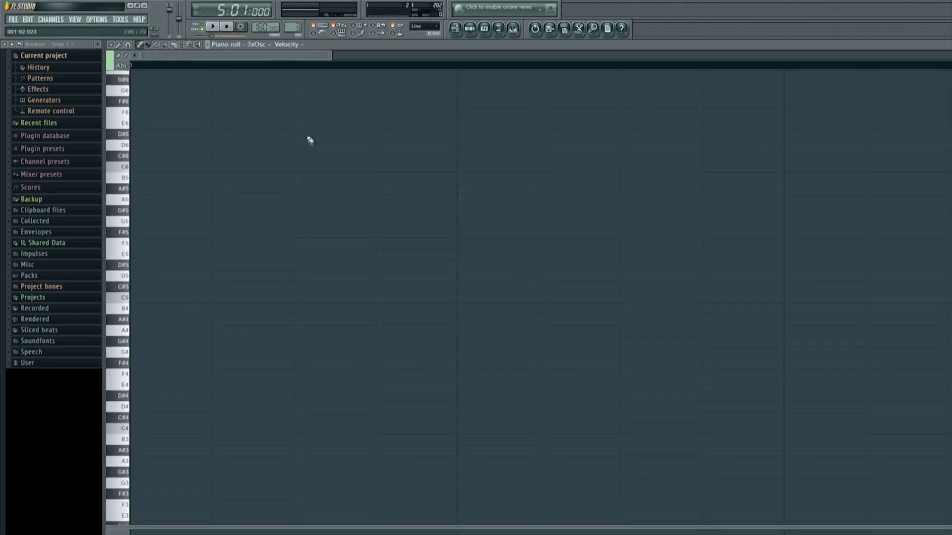
left_click_drag(331, 57, 609, 57)
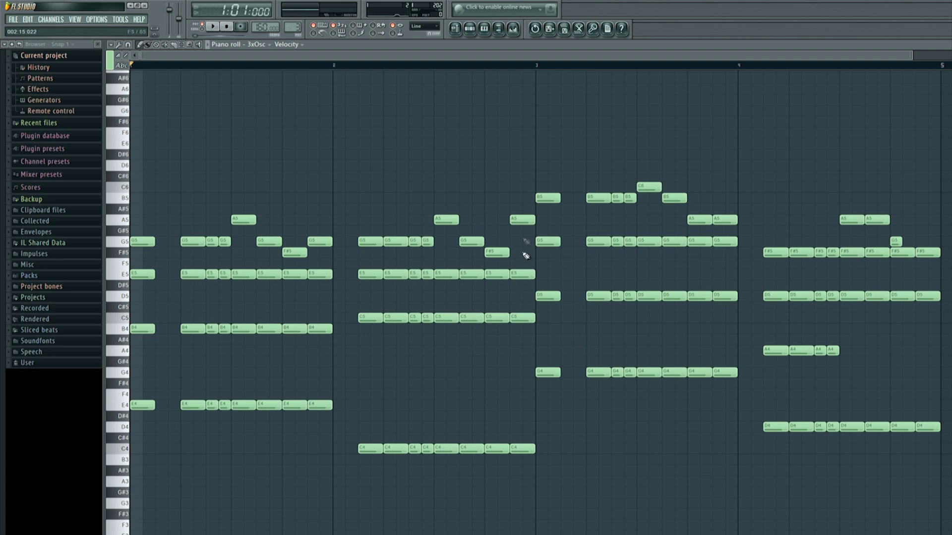
left_click(213, 27)
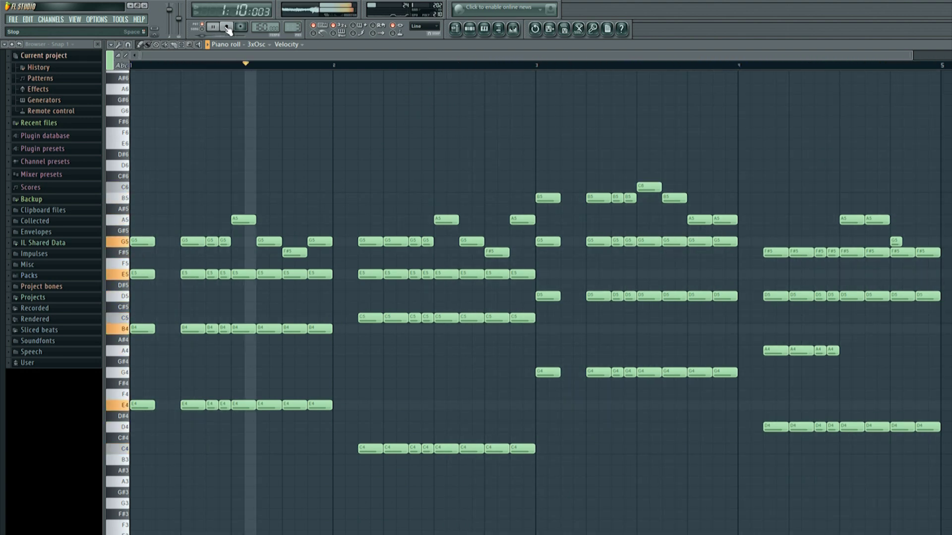
left_click(227, 29)
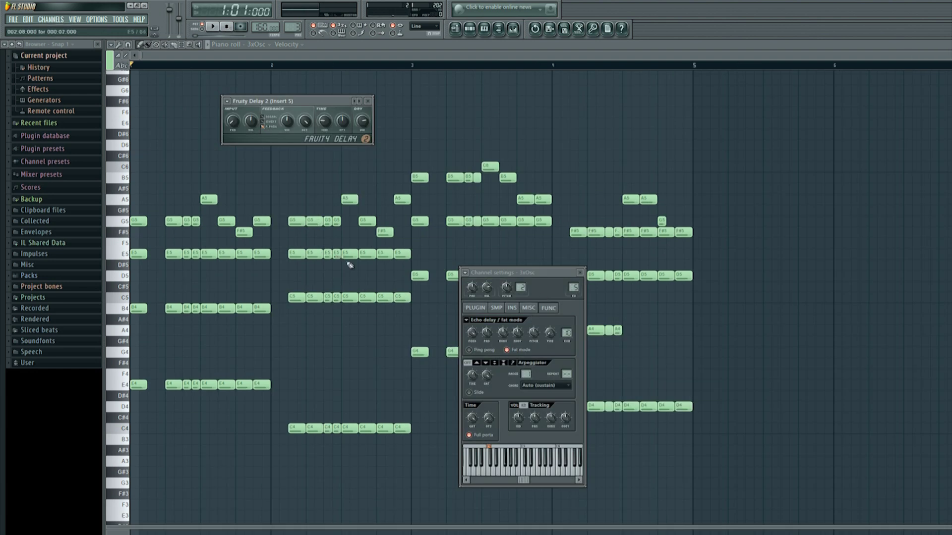
Adjust the input volume in Fruity Delay 2 and play Pattern 3 to check the sound
left_click_drag(297, 100, 289, 119)
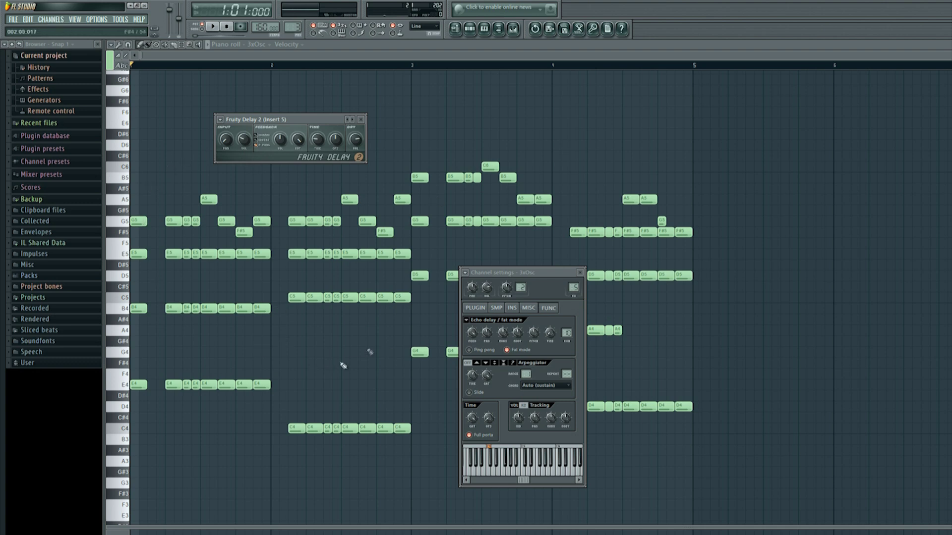
left_click(213, 28)
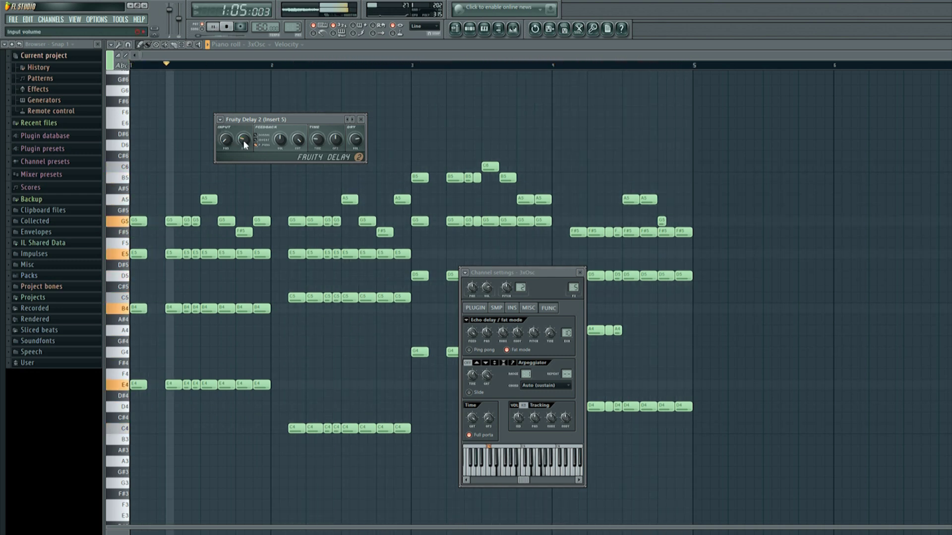
left_click(226, 26)
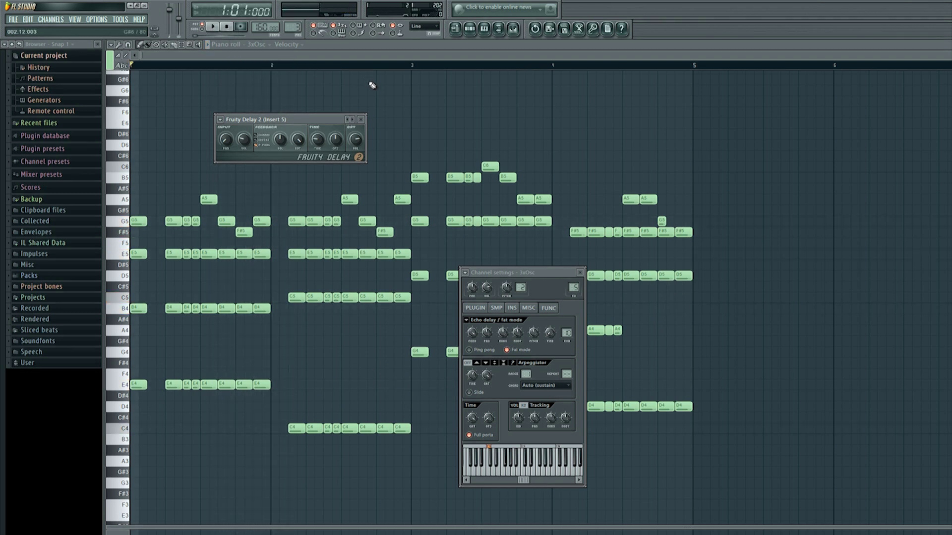
Place Pattern 3 twice on Track 1 of the playlist, starting at bars 5 and 9
left_click(455, 28)
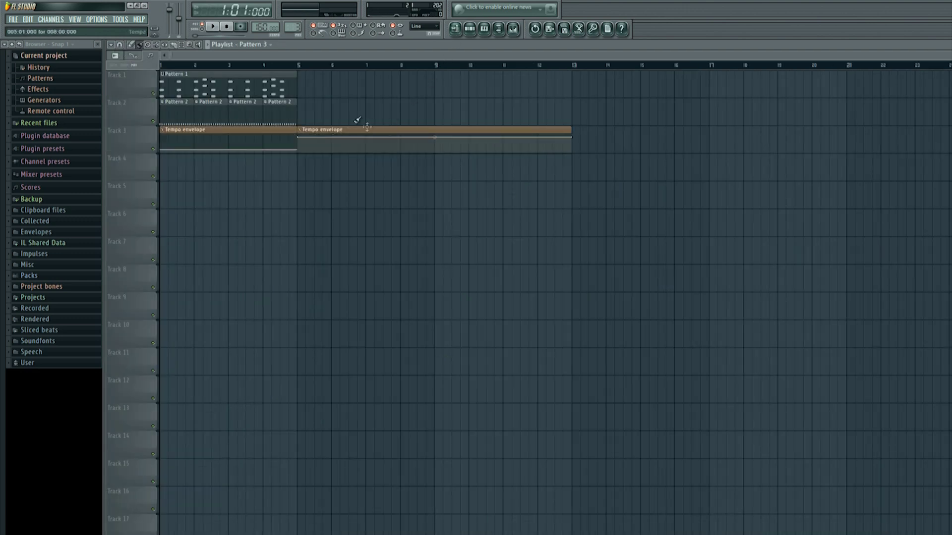
left_click(304, 85)
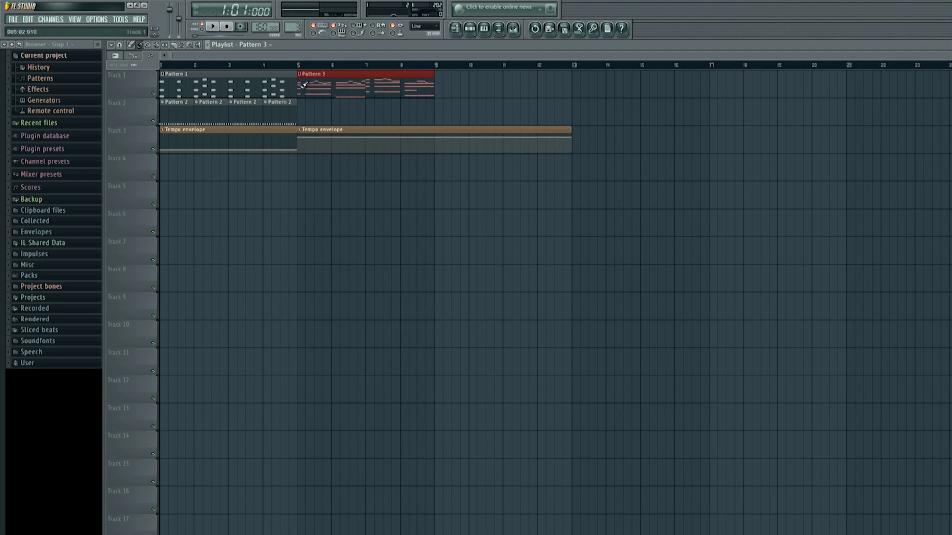
left_click(436, 89)
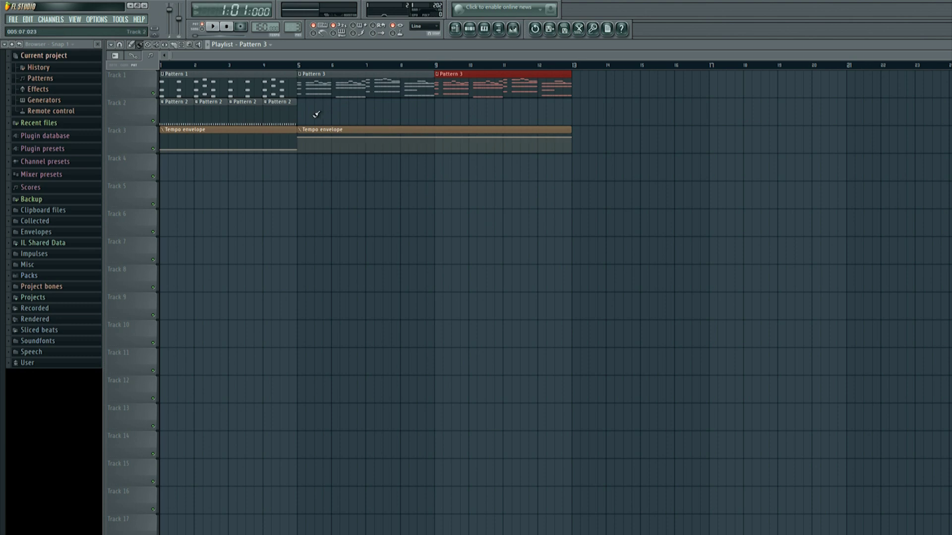
Program Pattern 4 with a four-on-the-floor kick, claps on beats 2 and 4 and continuous hats, and lay it over bars 5 to 12 of Track 2
key("F4")
left_click(468, 30)
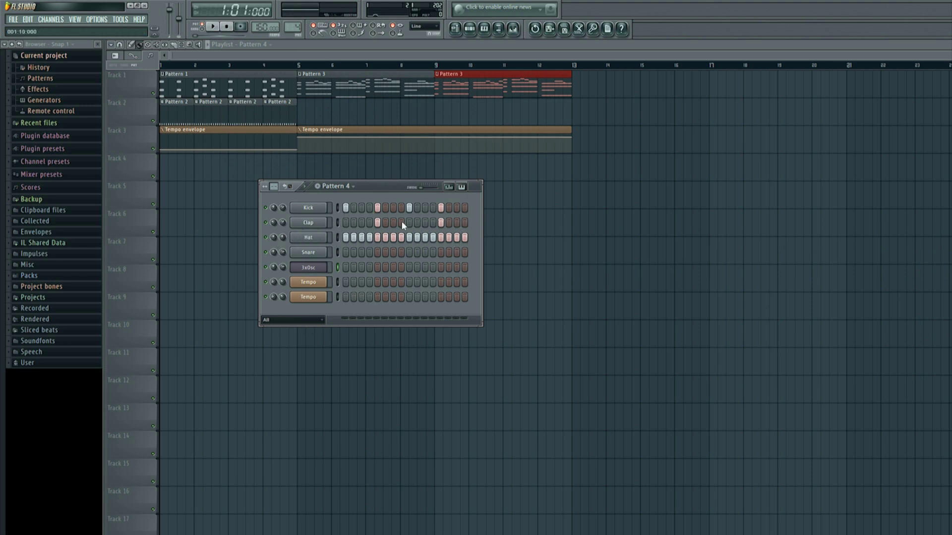
left_click_drag(304, 113, 557, 108)
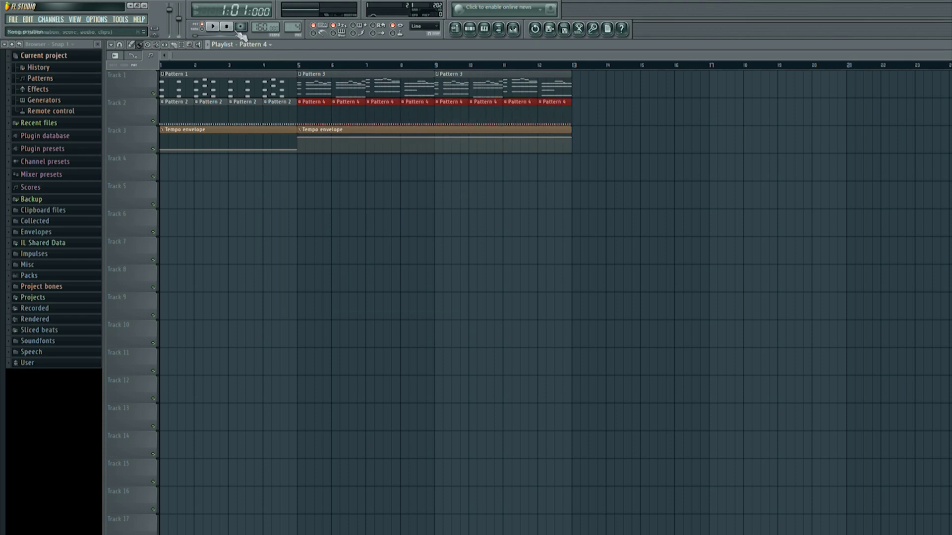
Switch playback to song mode and listen to the arrangement across the tempo change
left_click(202, 29)
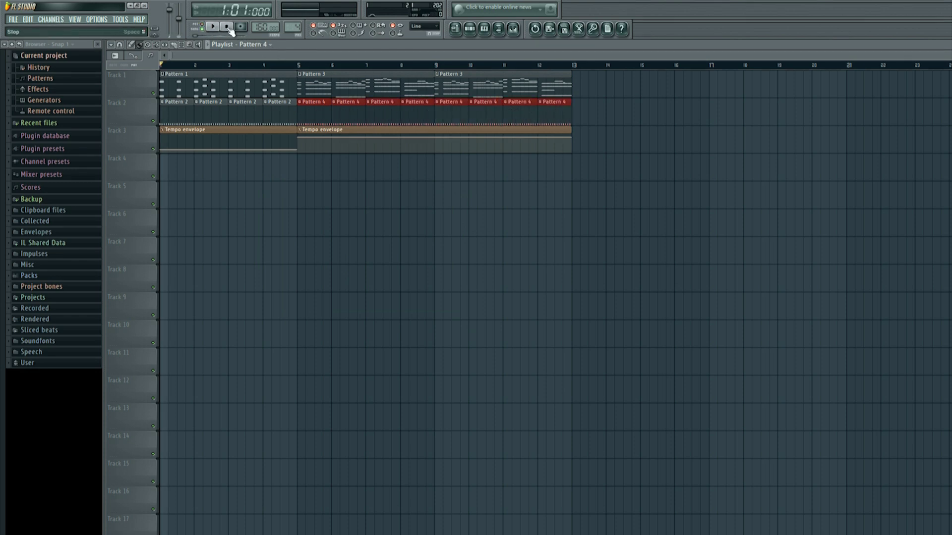
left_click(216, 28)
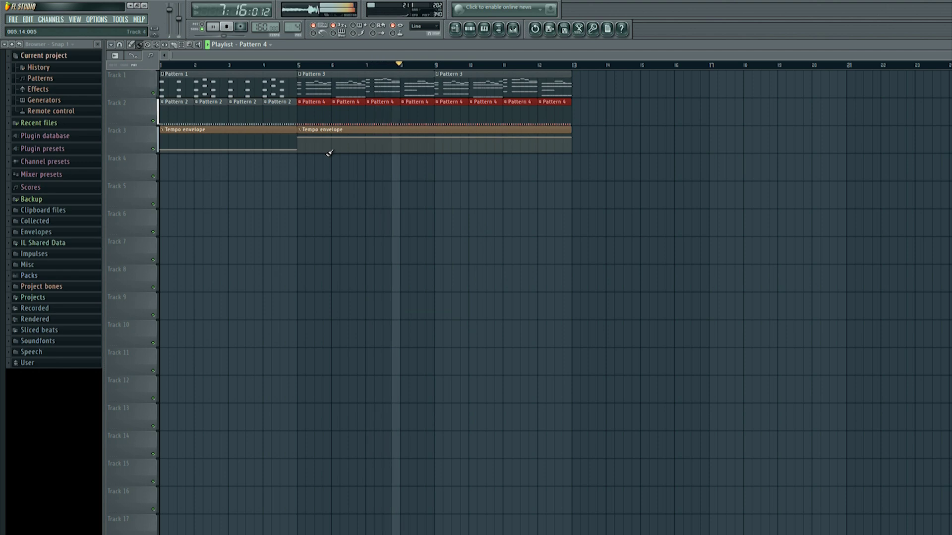
left_click(228, 27)
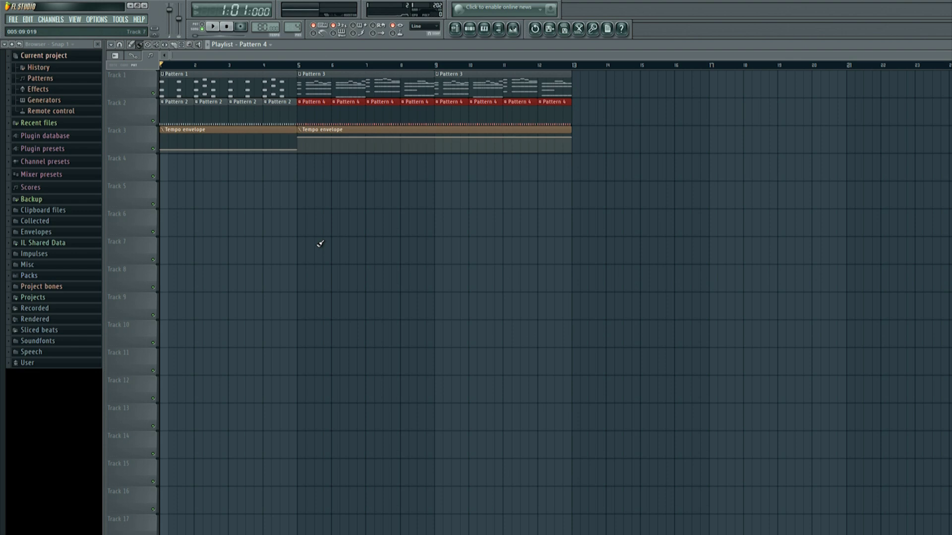